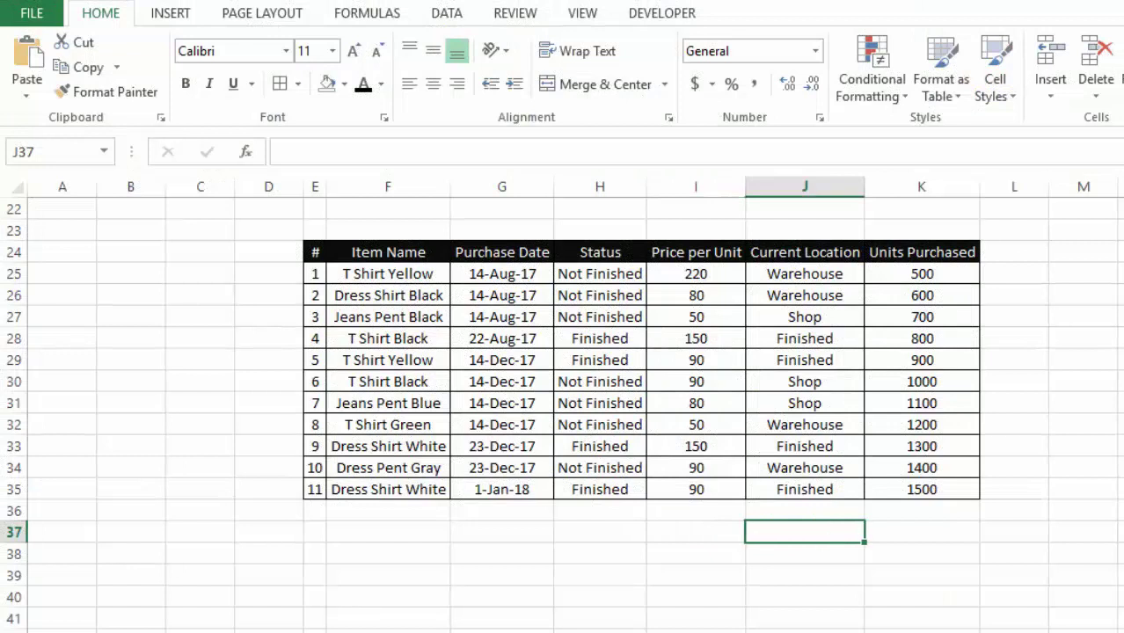
Hide the Current Location column, followed by the Status and Price per Unit columns
{"action": "key", "text": "ctrl+0"}
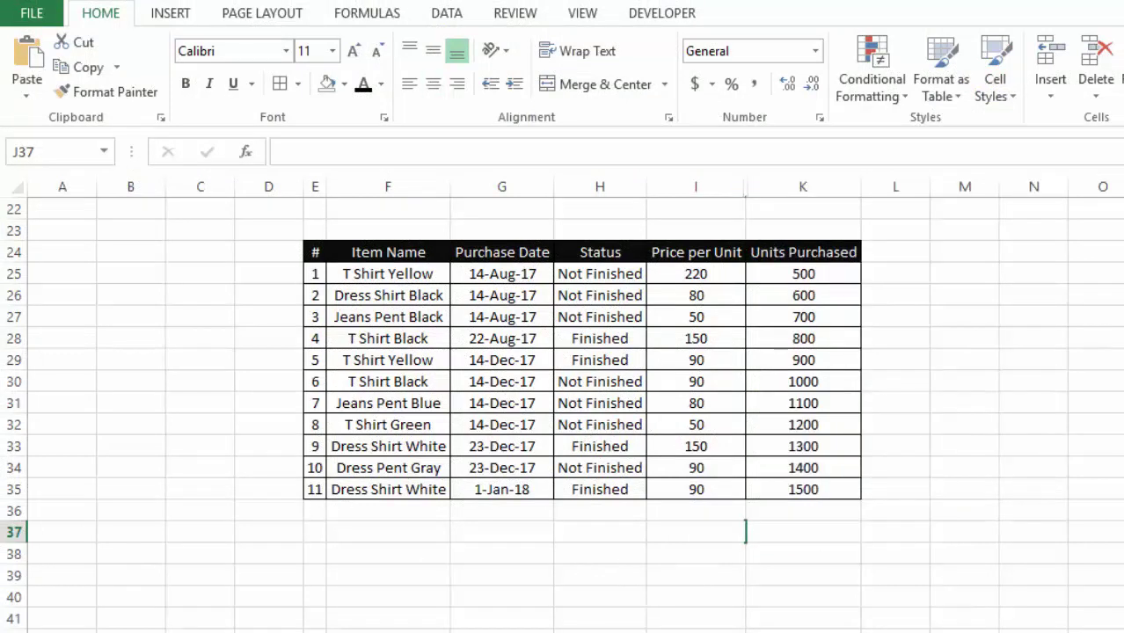
{"action": "left_click_drag", "start_coordinate": [583, 552], "coordinate": [716, 553]}
{"action": "key", "text": "ctrl+0"}
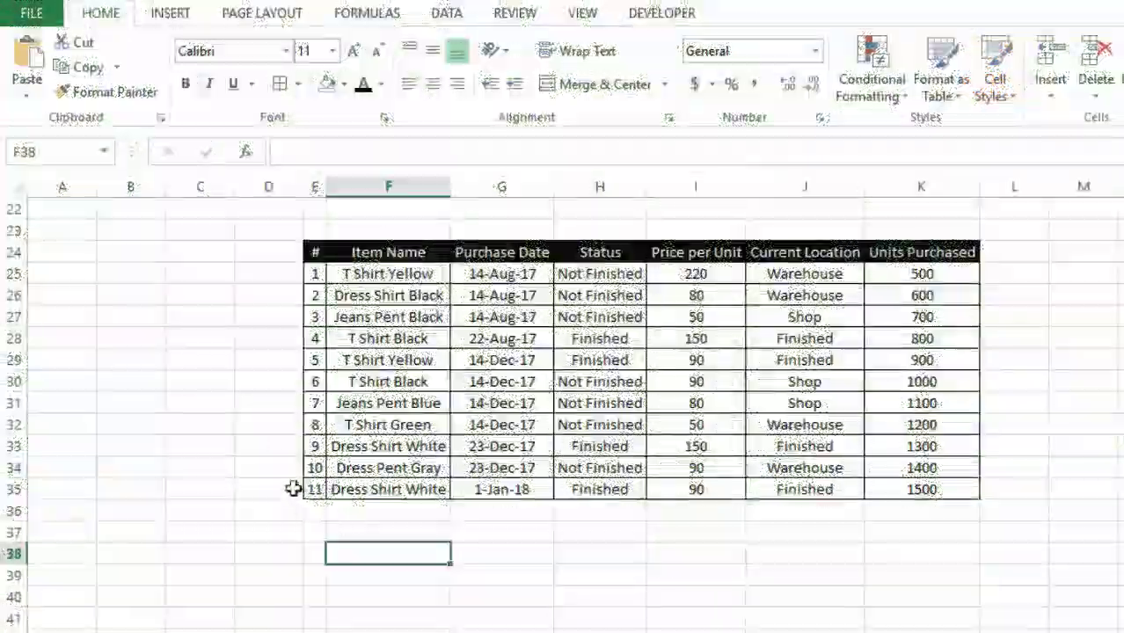
Hide row 33 and rows 26 to 31 of the inventory table
{"action": "left_click", "coordinate": [263, 446]}
{"action": "key", "text": "ctrl+9"}
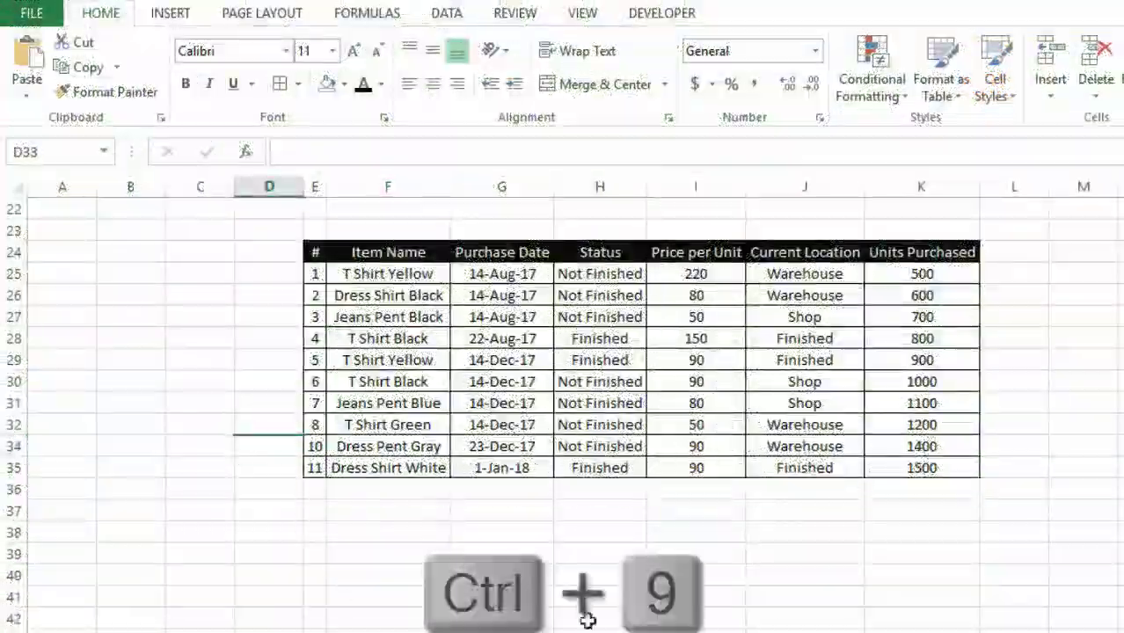
{"action": "left_click_drag", "start_coordinate": [208, 296], "coordinate": [208, 401]}
{"action": "key", "text": "ctrl+9"}
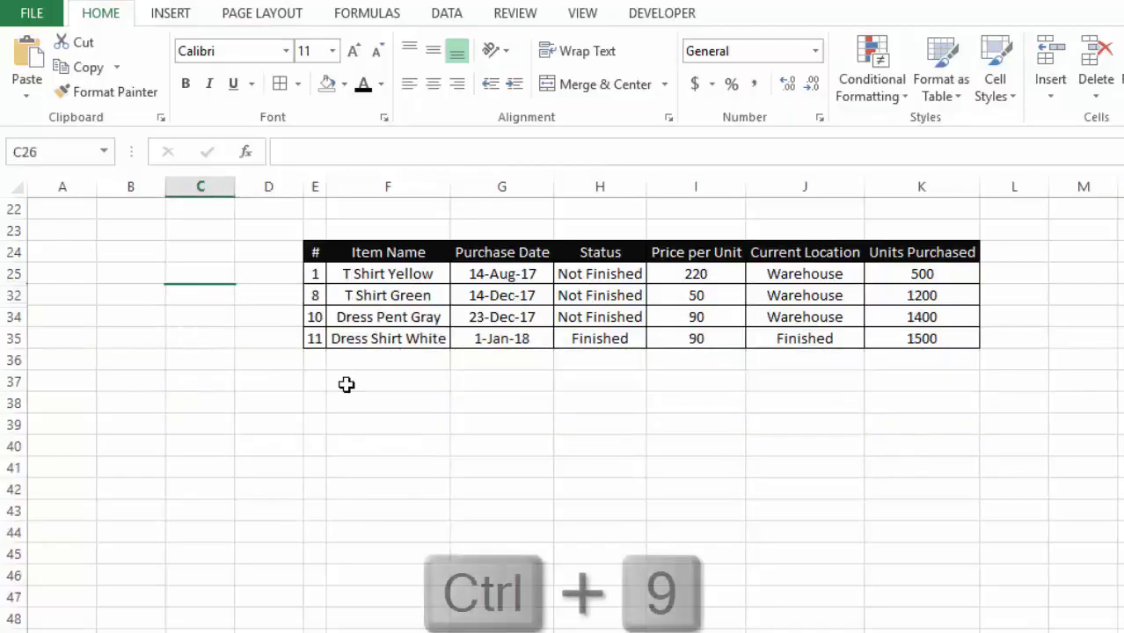
Unhide the hidden rows between rows 25 and 32
{"action": "left_click_drag", "start_coordinate": [269, 360], "coordinate": [268, 338]}
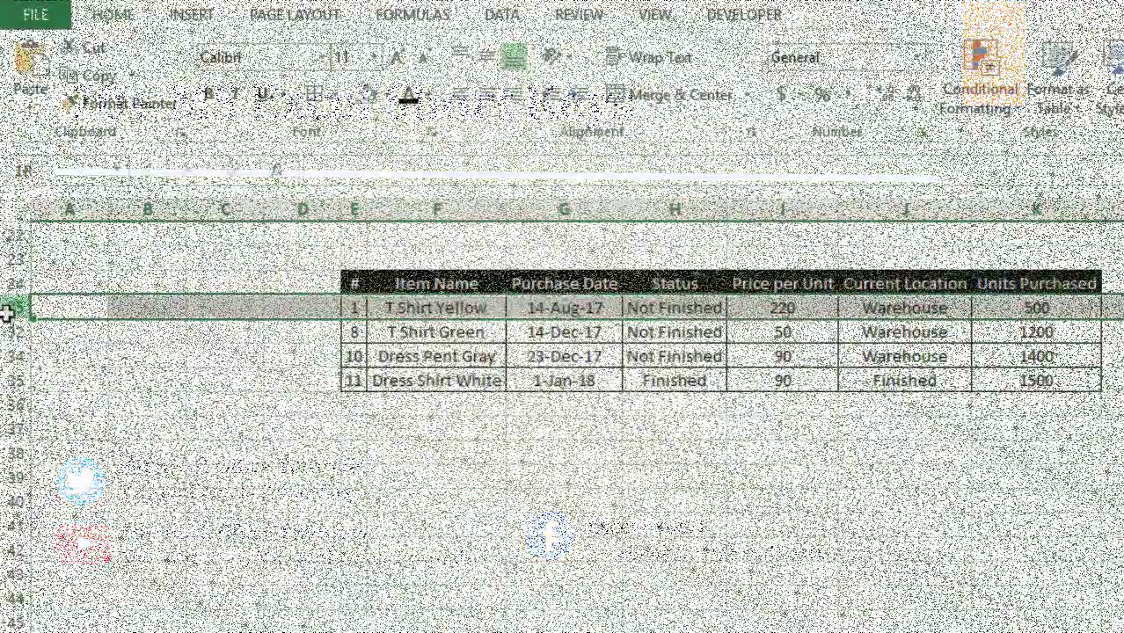
{"action": "left_click_drag", "start_coordinate": [4, 307], "coordinate": [4, 333]}
{"action": "left_click", "coordinate": [253, 410]}
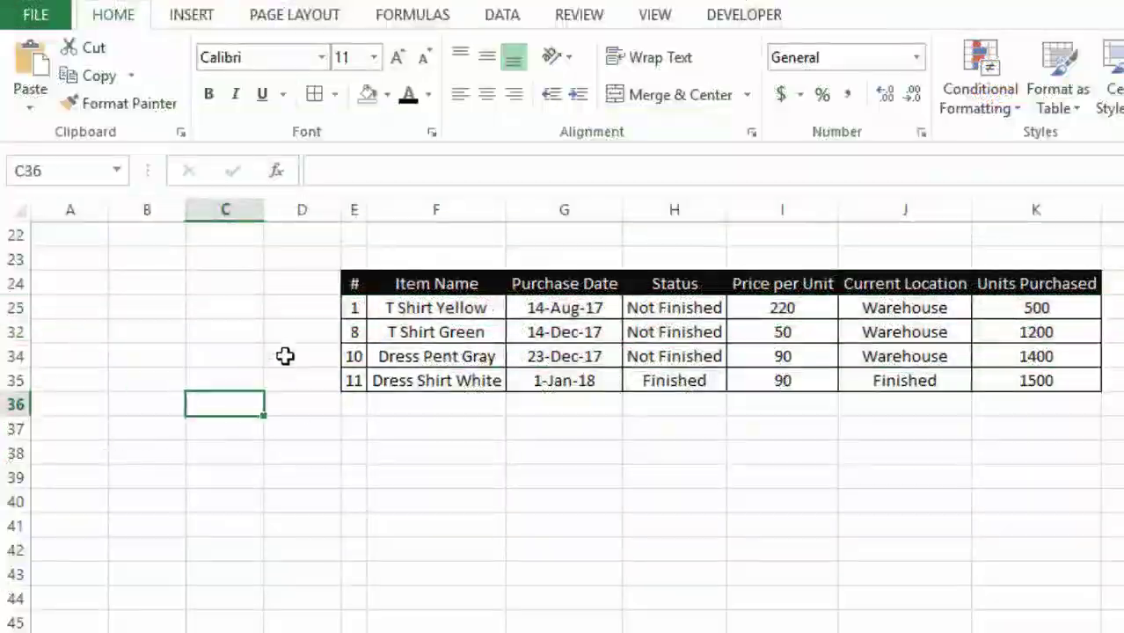
{"action": "left_click", "coordinate": [283, 310]}
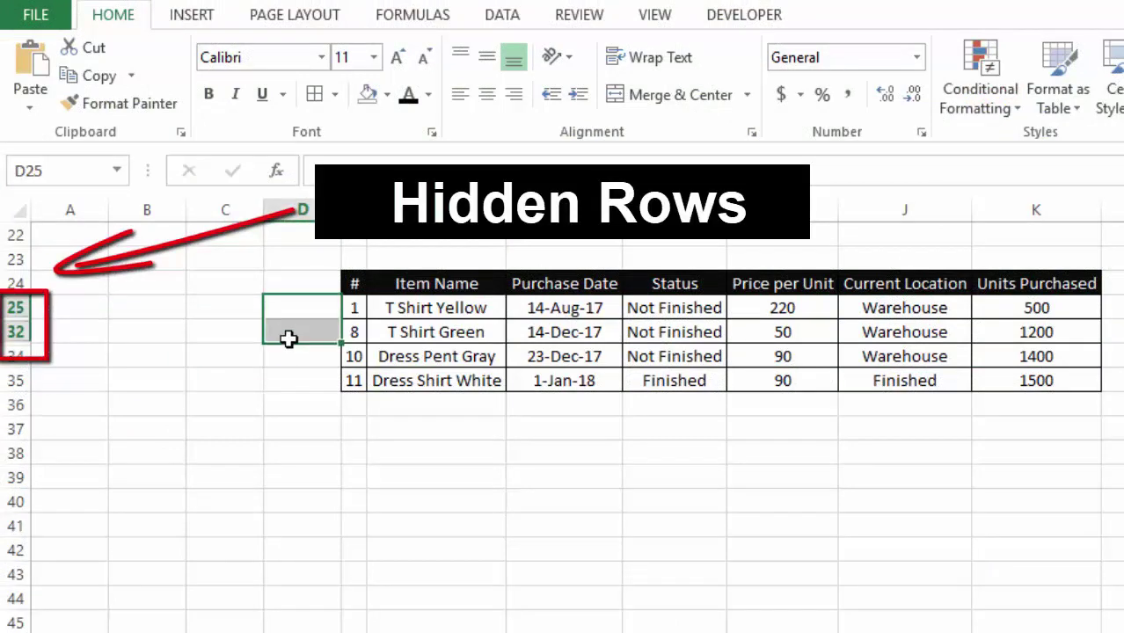
{"action": "key", "text": "ctrl+shift+9"}
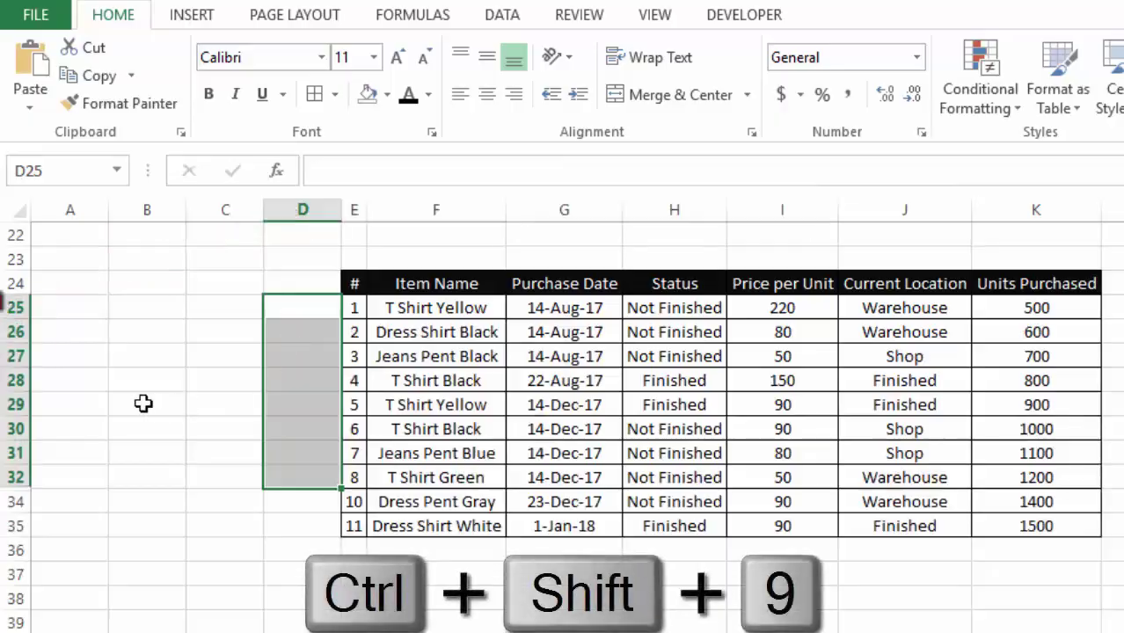
{"action": "left_click", "coordinate": [283, 574]}
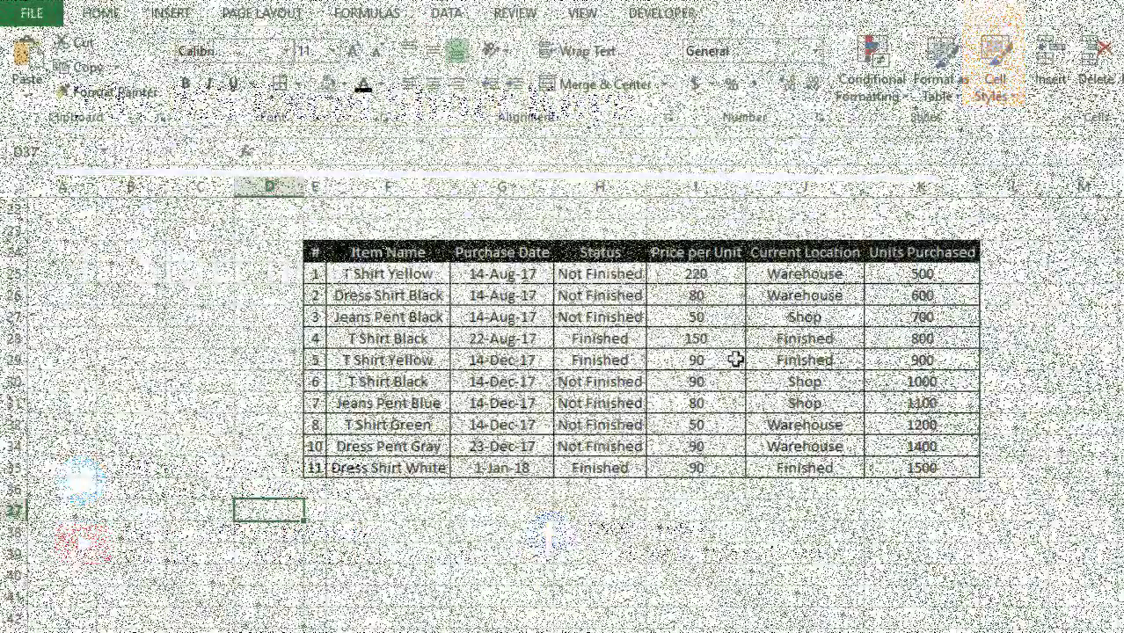
Add a second line reading "Goods" below "Finished" inside cell J28
{"action": "left_click", "coordinate": [848, 339]}
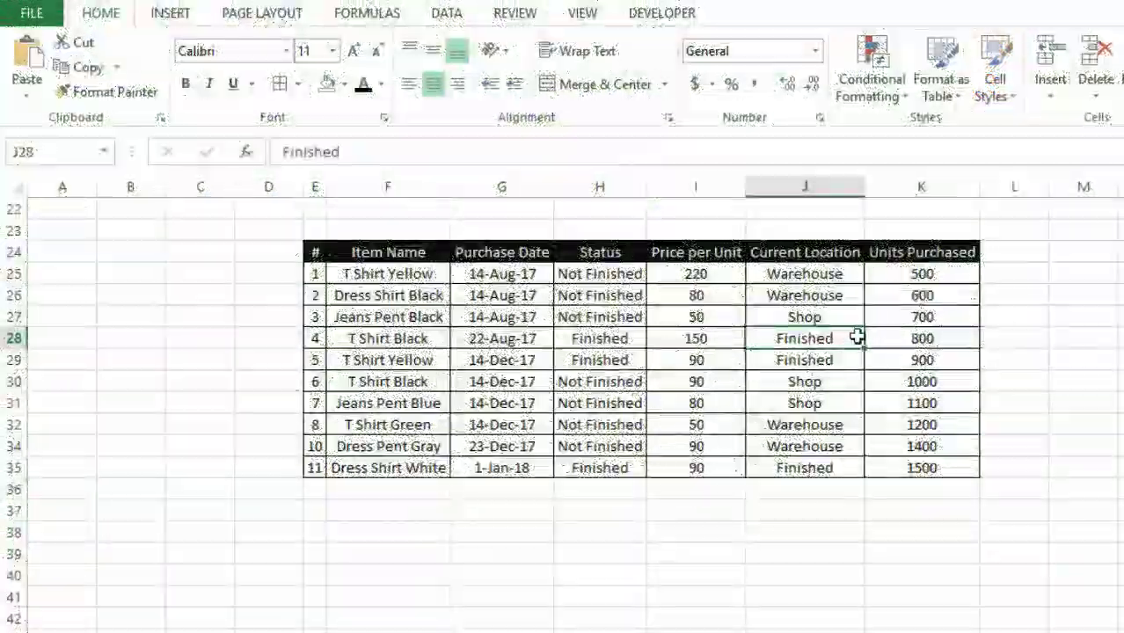
{"action": "key", "text": "F2"}
{"action": "key", "text": "alt+Return"}
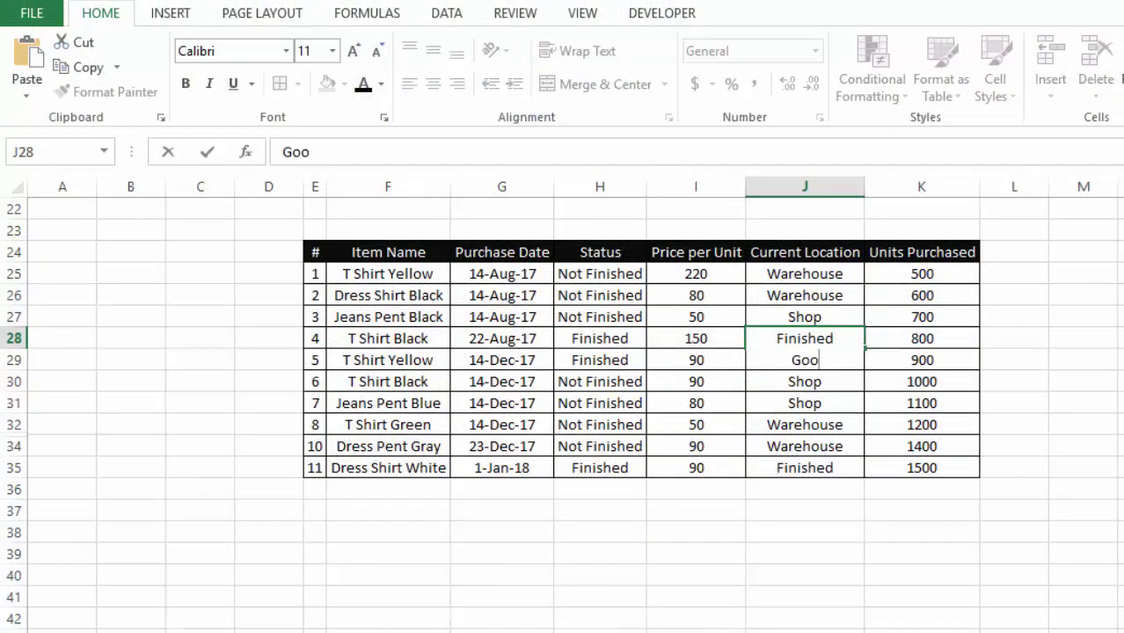
{"action": "type", "text": "Goo"}
{"action": "key", "text": "Return"}
{"action": "double_click", "coordinate": [23, 349]}
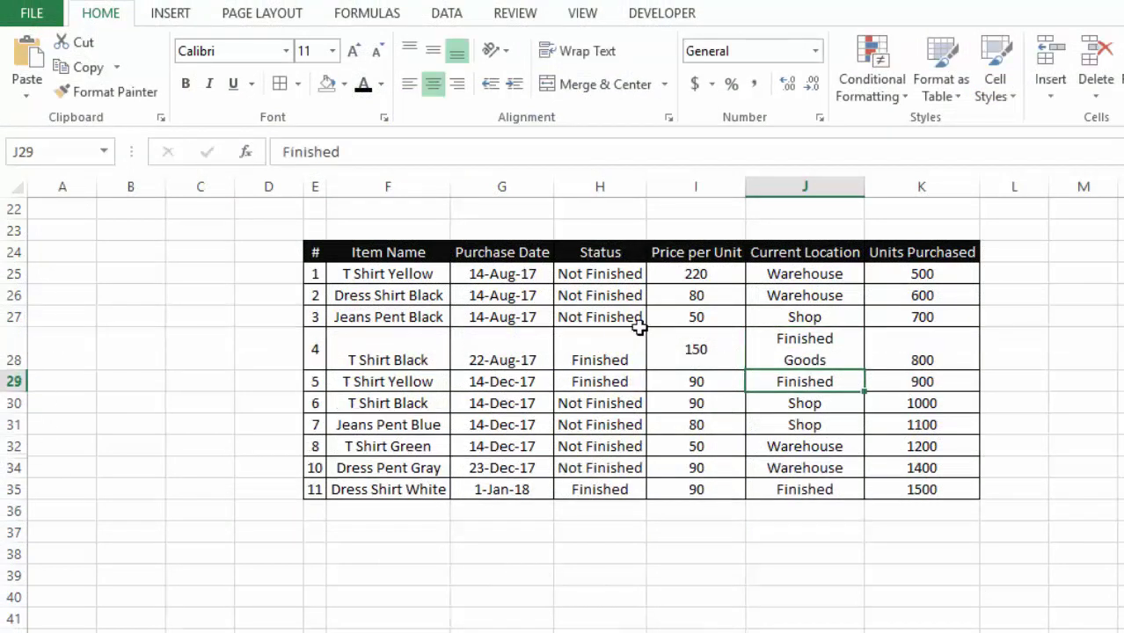
Add a line break and the word "Goods" after "Finished" in cell J29
{"action": "key", "text": "F2"}
{"action": "key", "text": "alt+Return"}
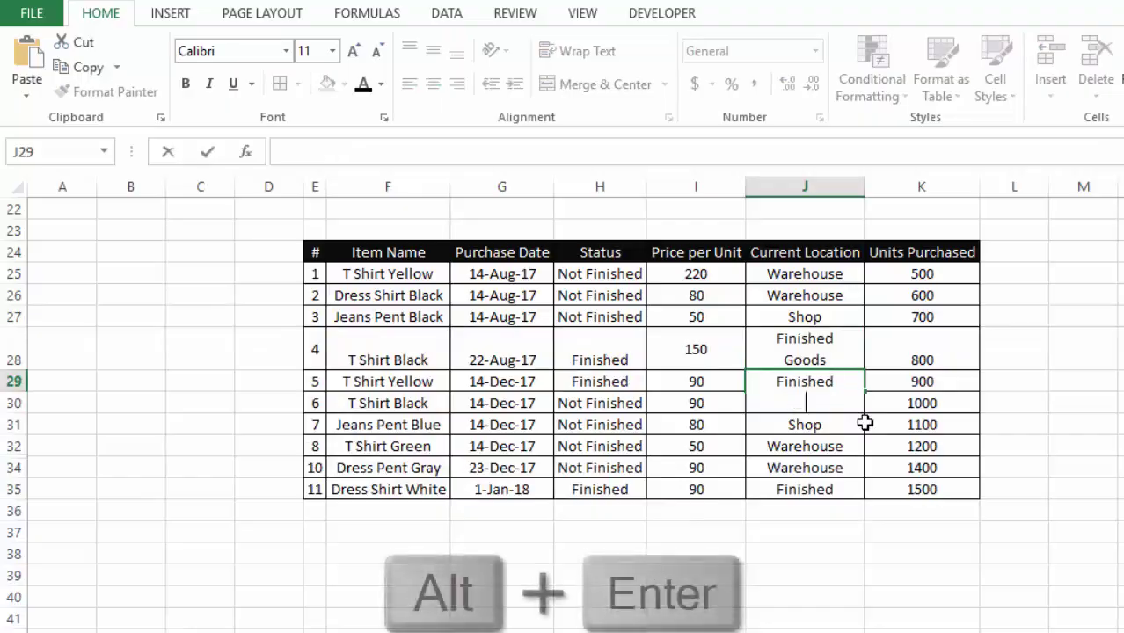
{"action": "key", "text": "Return"}
{"action": "double_click", "coordinate": [13, 394]}
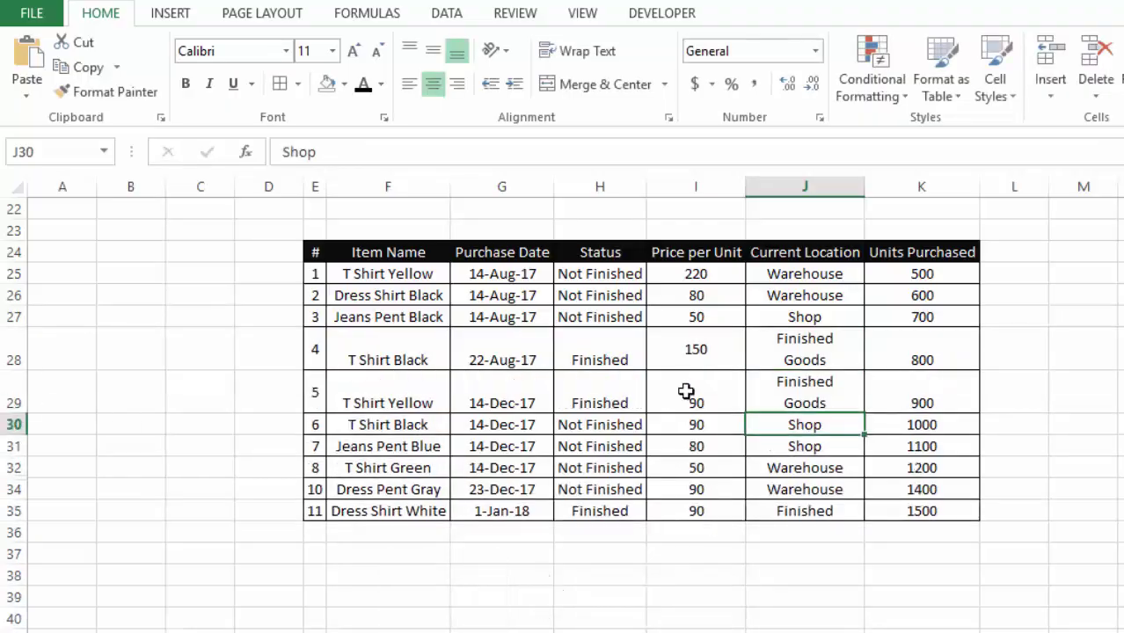
{"action": "left_click", "coordinate": [1104, 452]}
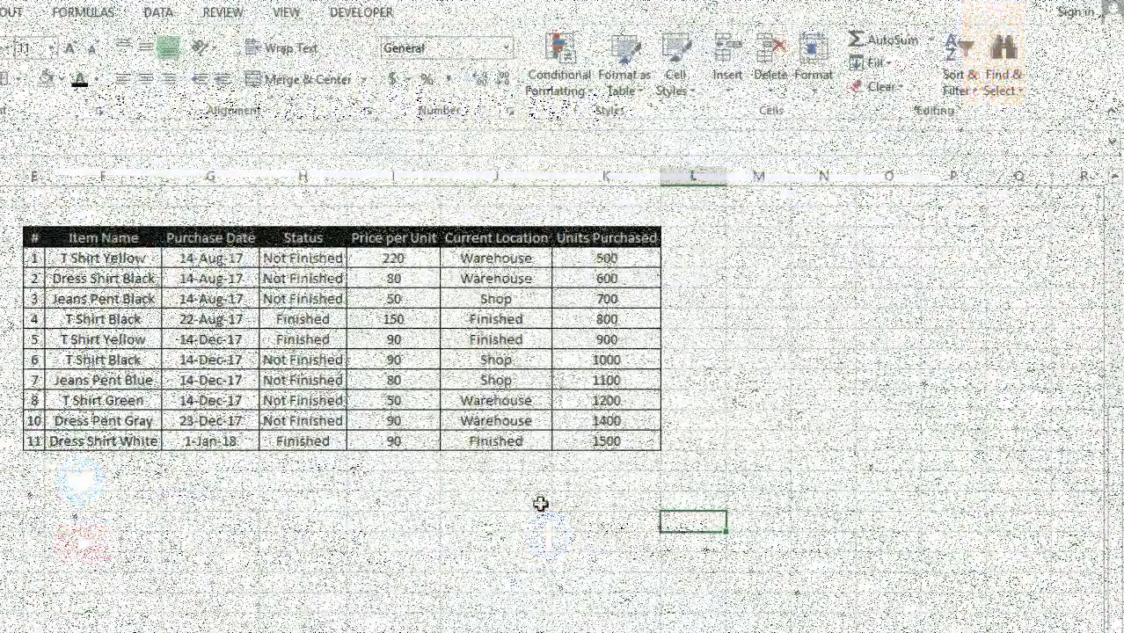
Search the sheet for "Finished", list all matches and enlarge the search dialog to review them
{"action": "key", "text": "ctrl+f"}
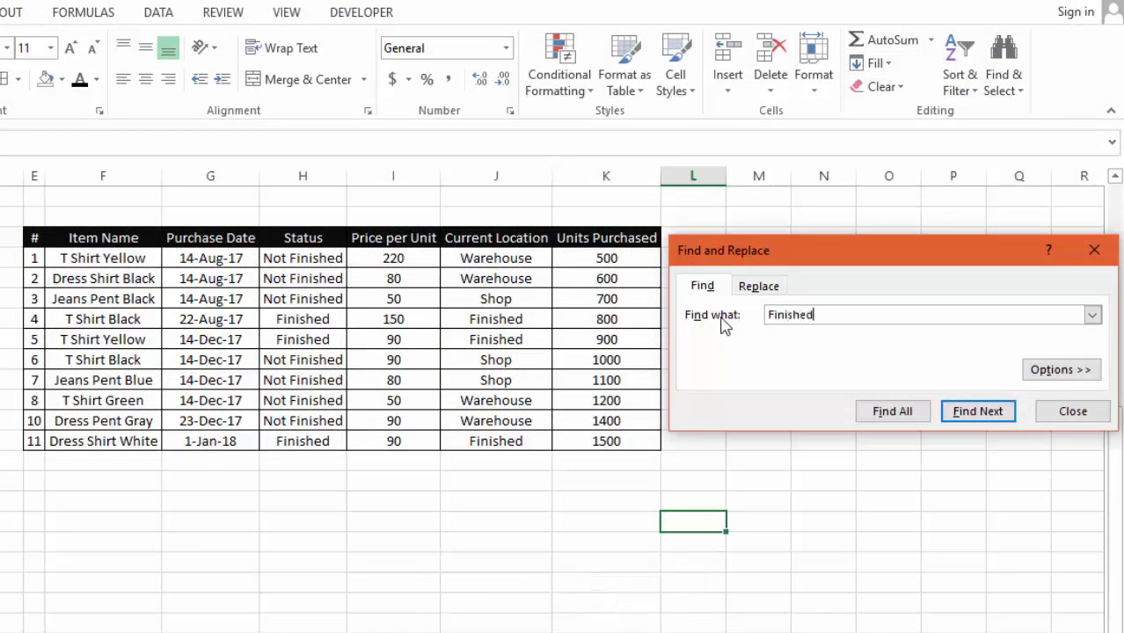
{"action": "left_click", "coordinate": [959, 415]}
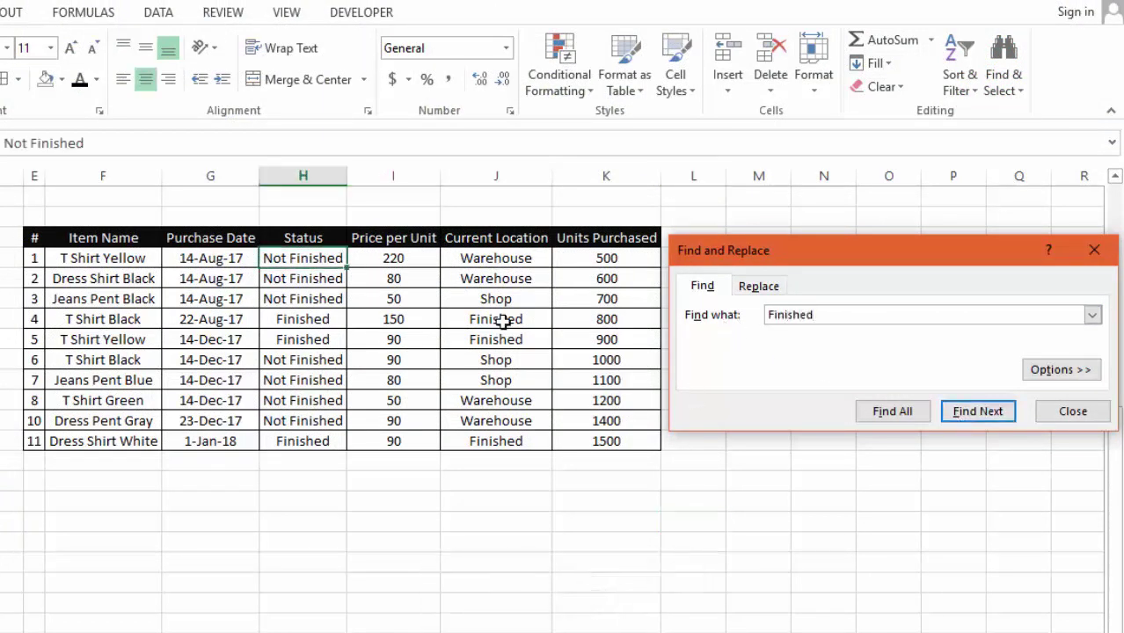
{"action": "left_click", "coordinate": [893, 413]}
{"action": "left_click_drag", "start_coordinate": [845, 251], "coordinate": [319, 219]}
{"action": "left_click_drag", "start_coordinate": [589, 515], "coordinate": [737, 632]}
{"action": "scroll", "coordinate": [726, 610], "scroll_direction": "down", "scroll_amount": 1}
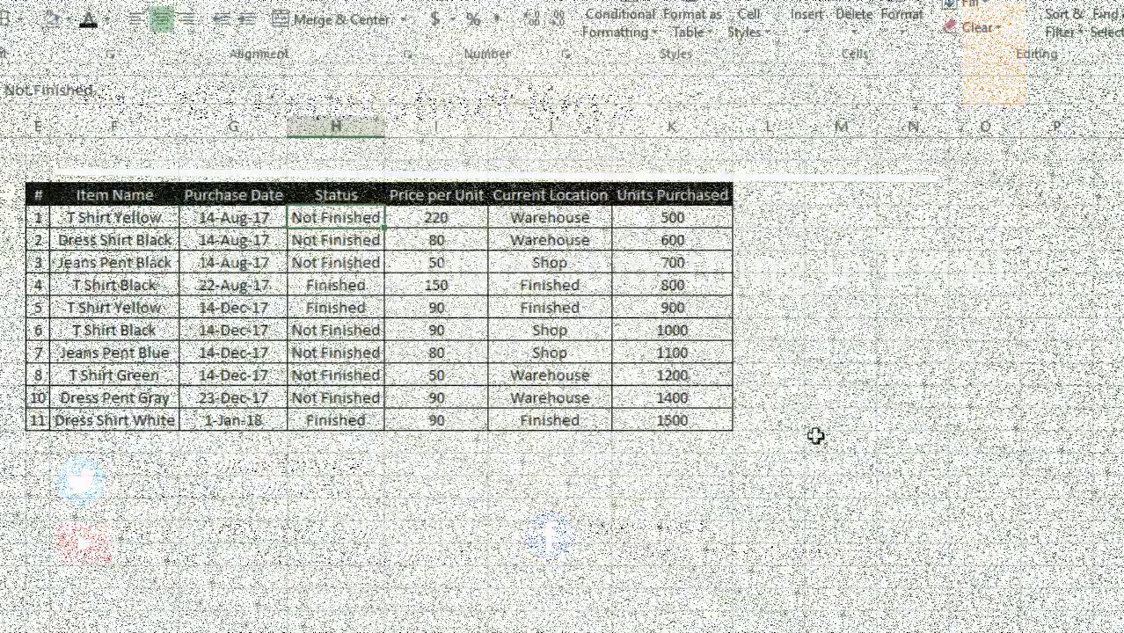
Replace every "Not Finished" in the sheet with "Balance"
{"action": "key", "text": "ctrl+h"}
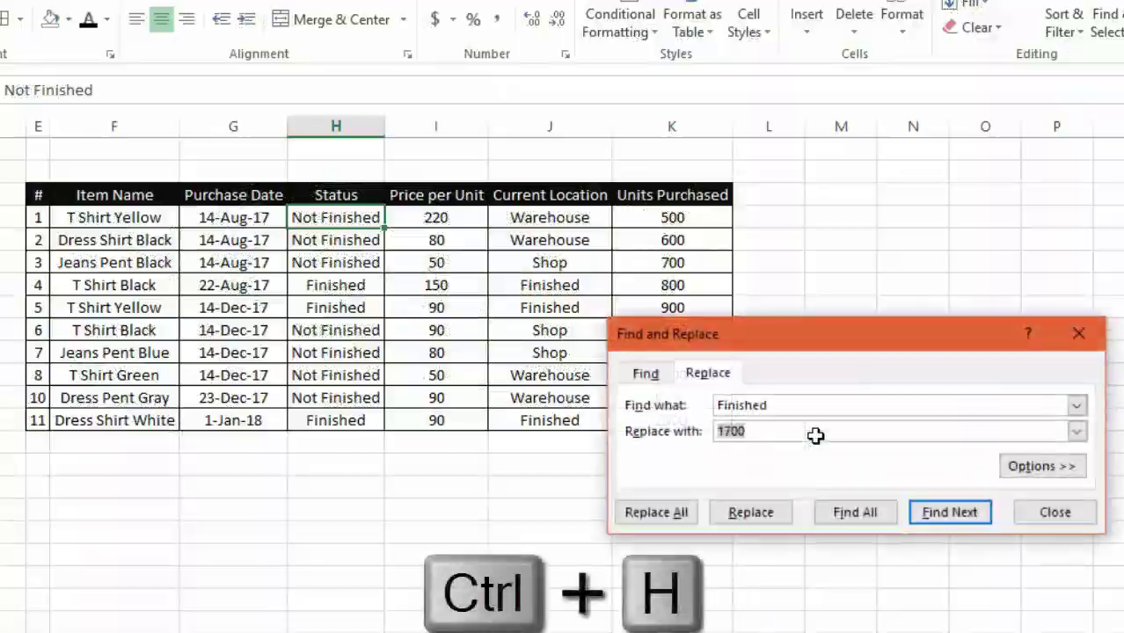
{"action": "double_click", "coordinate": [797, 412]}
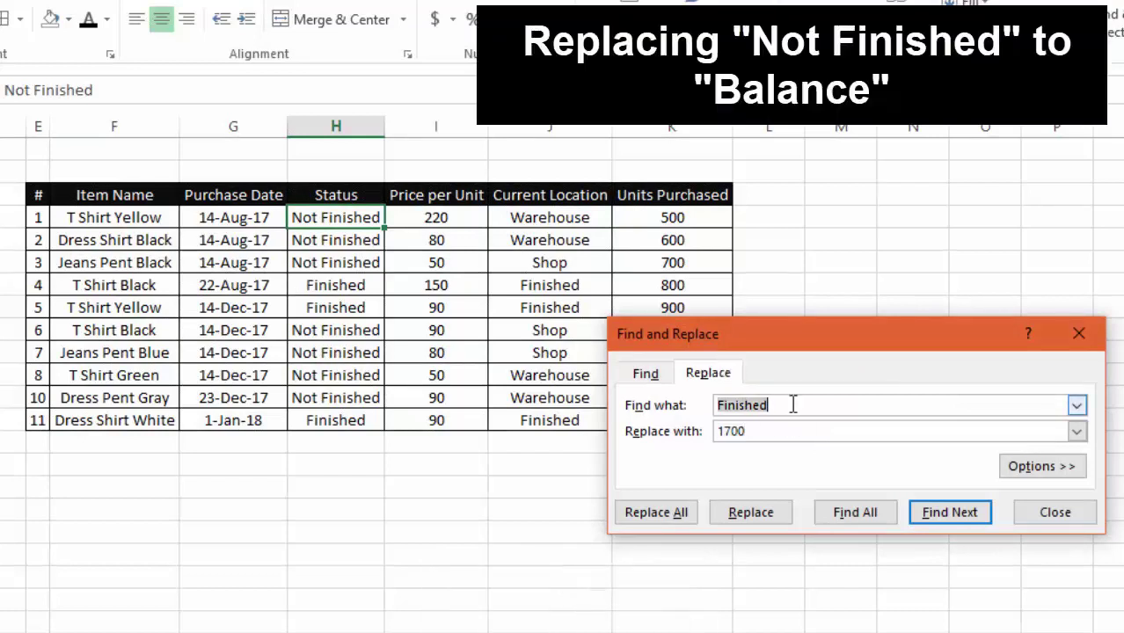
{"action": "type", "text": "Not Finished"}
{"action": "key", "text": "Tab"}
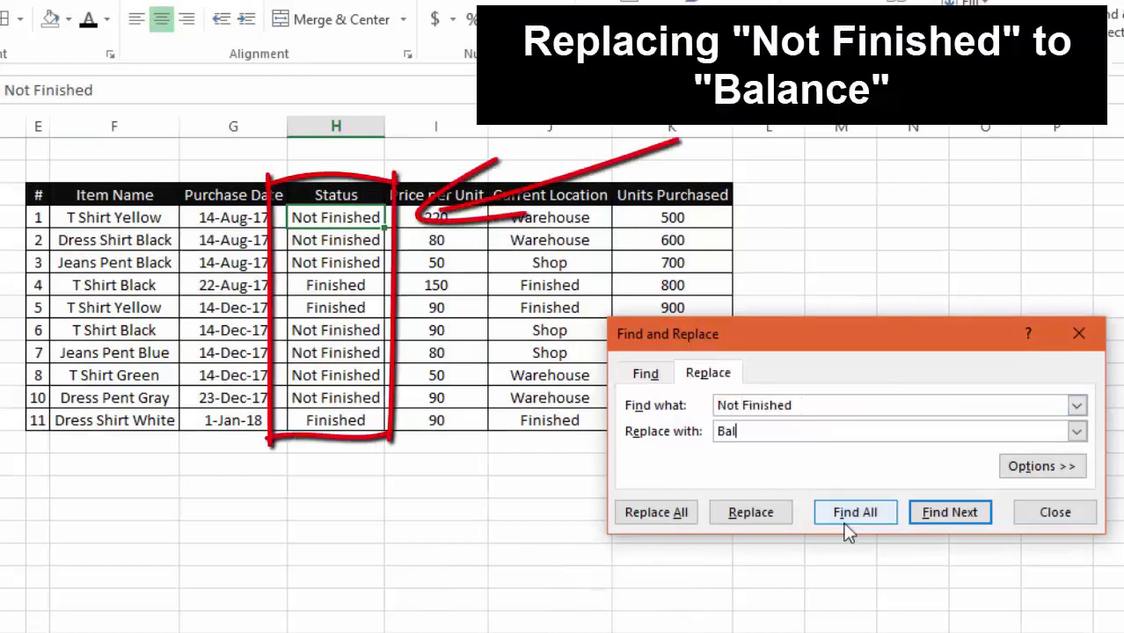
{"action": "left_click", "coordinate": [673, 519]}
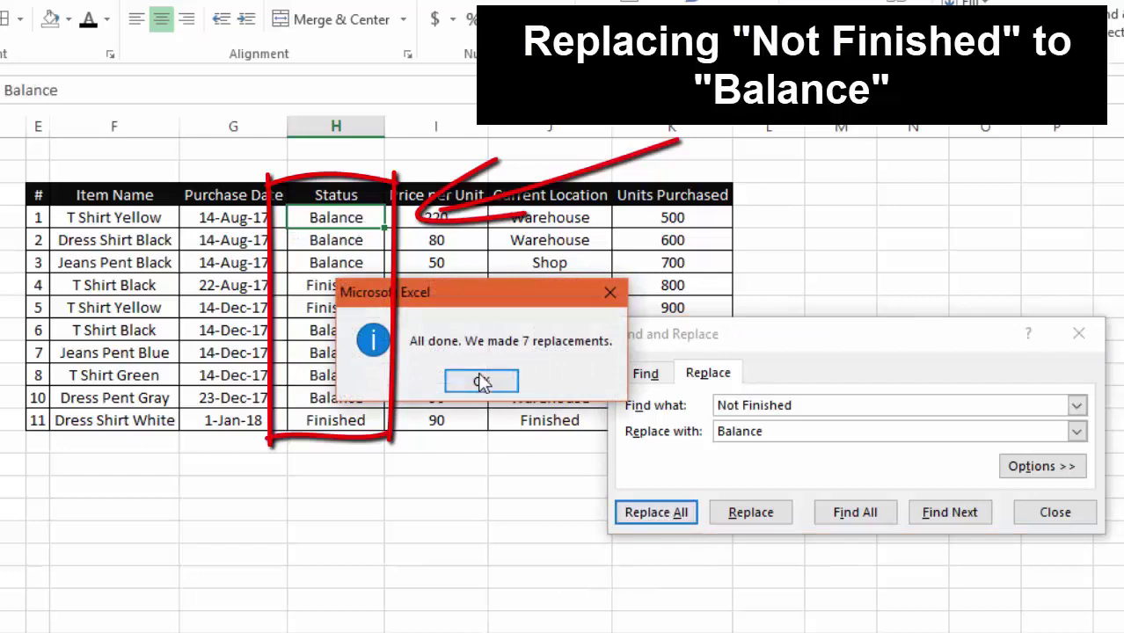
{"action": "left_click_drag", "start_coordinate": [492, 297], "coordinate": [818, 256]}
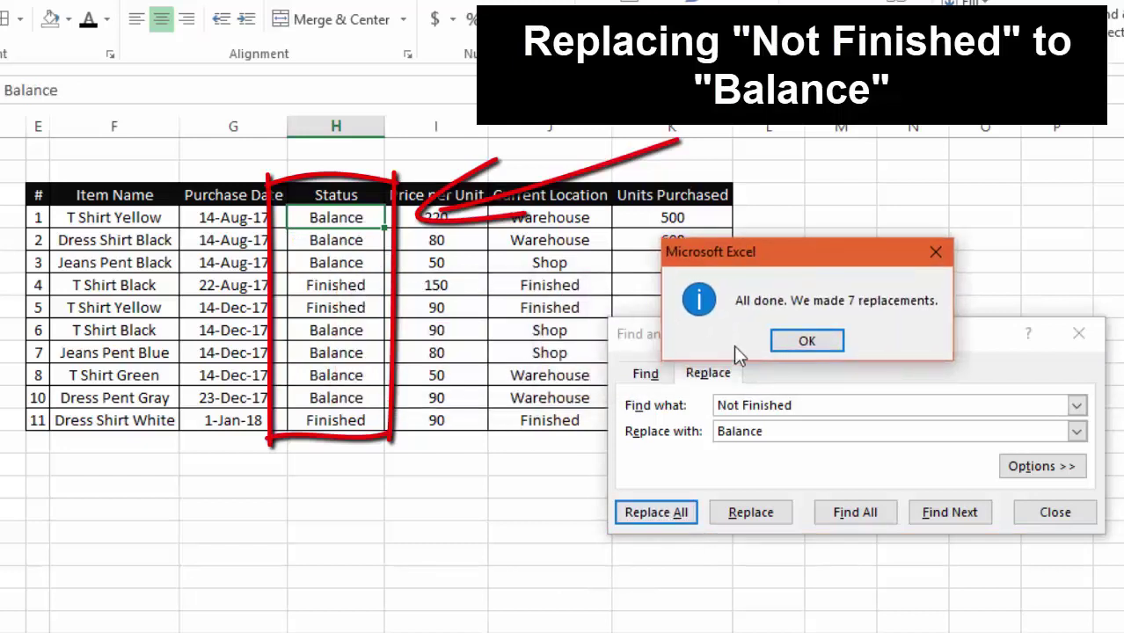
{"action": "left_click", "coordinate": [829, 342]}
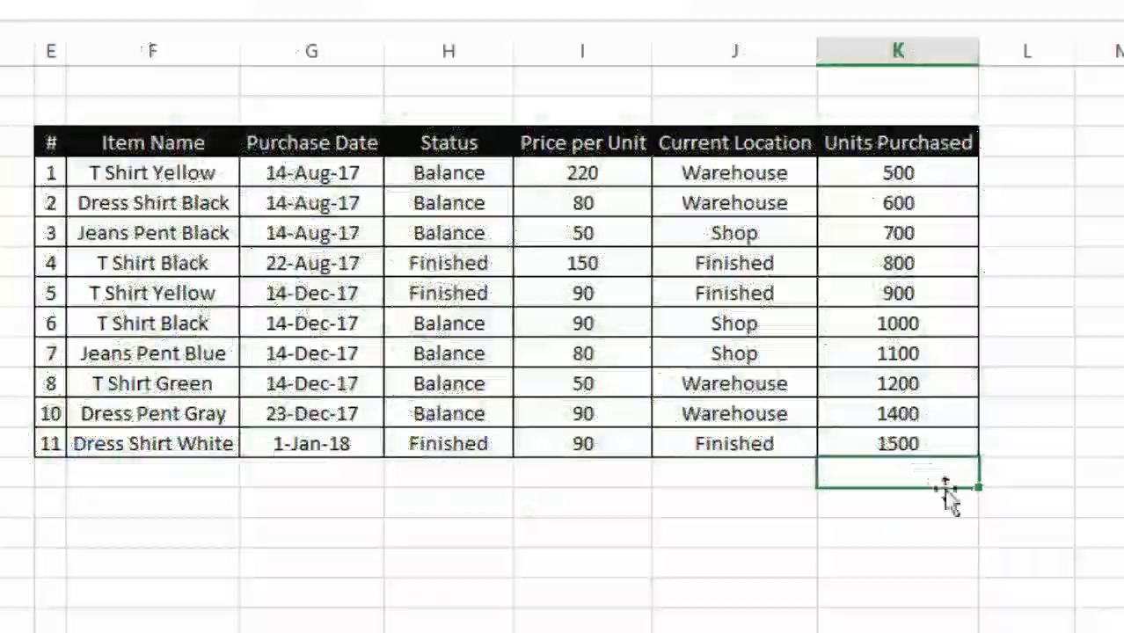
Fill the last table row's values down into the row below, for Units Purchased and for Purchase Date through Current Location
{"action": "key", "text": "ctrl+d"}
{"action": "left_click", "coordinate": [754, 472]}
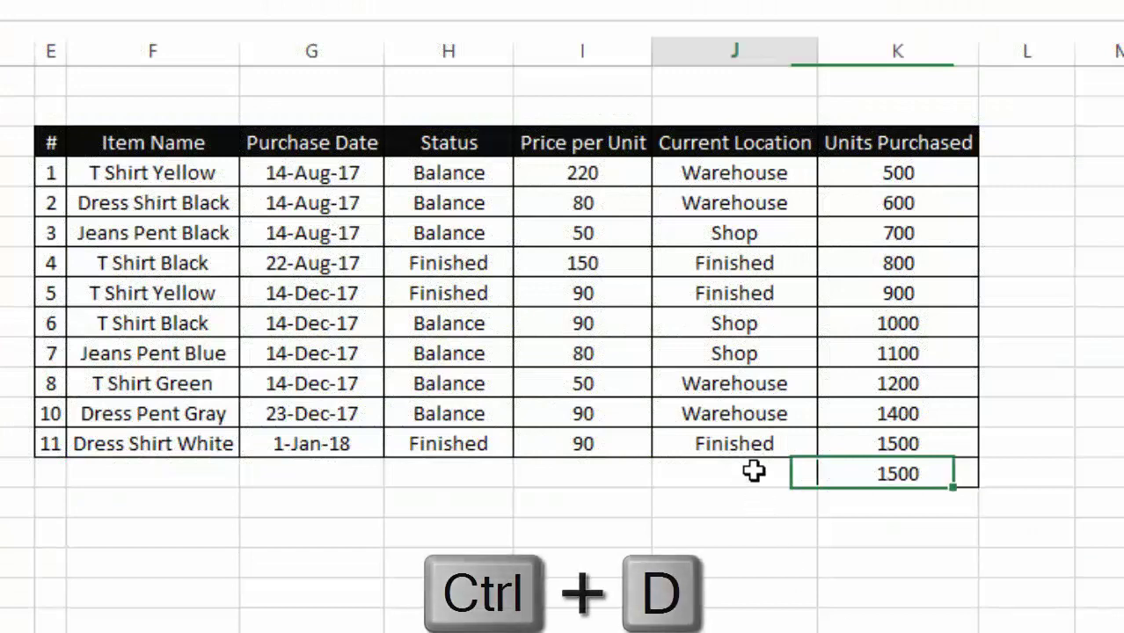
{"action": "left_click_drag", "start_coordinate": [754, 472], "coordinate": [352, 435]}
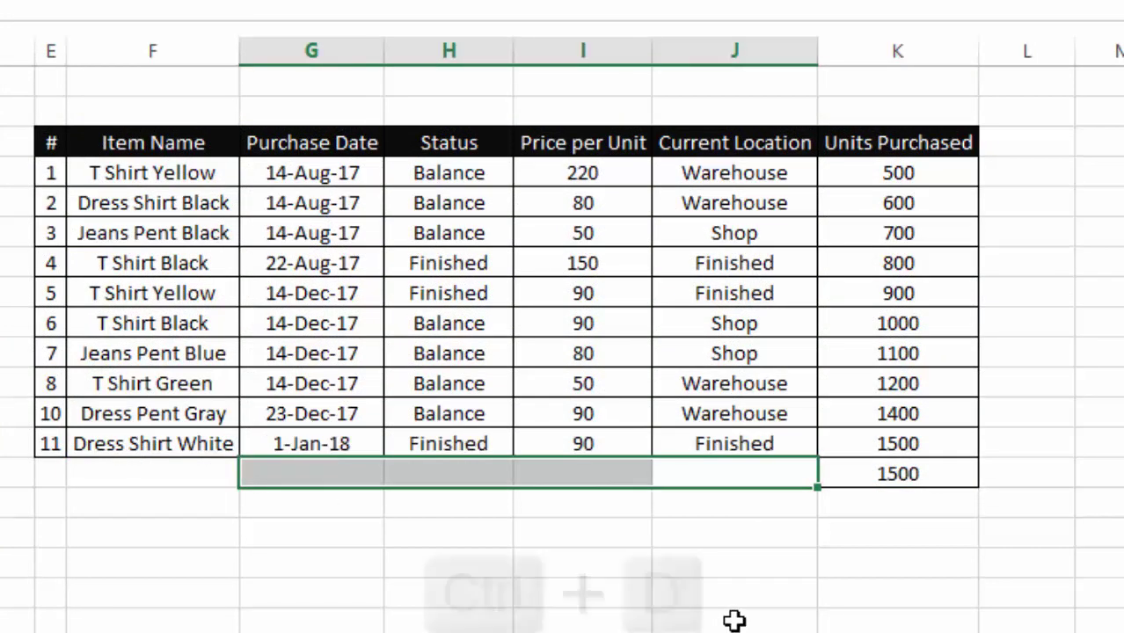
{"action": "key", "text": "ctrl+d"}
{"action": "left_click", "coordinate": [734, 593]}
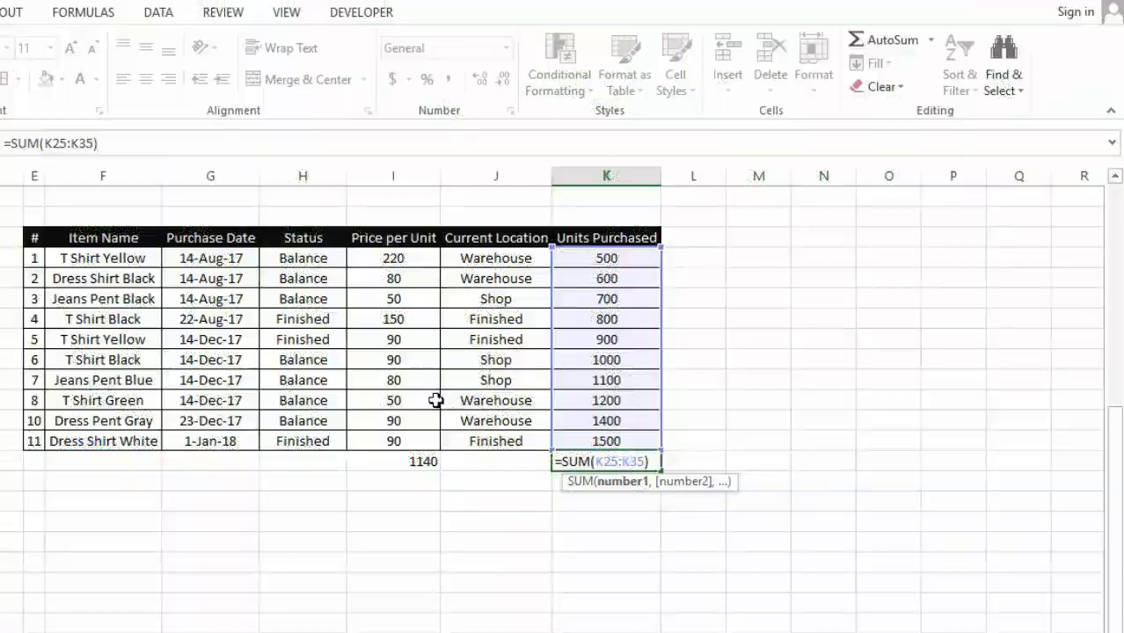
Enter =SUM(K25:K35) below the Units Purchased column and copy the same formula into the cell beneath it
{"action": "key", "text": "Return"}
{"action": "key", "text": "ctrl+apostrophe"}
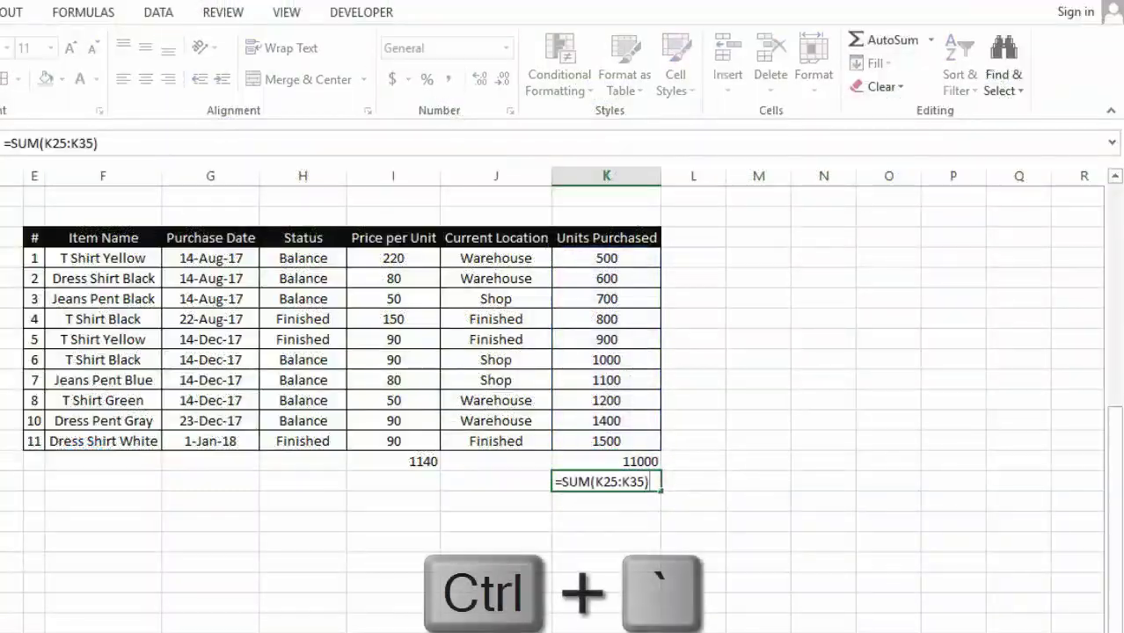
{"action": "key", "text": "Return"}
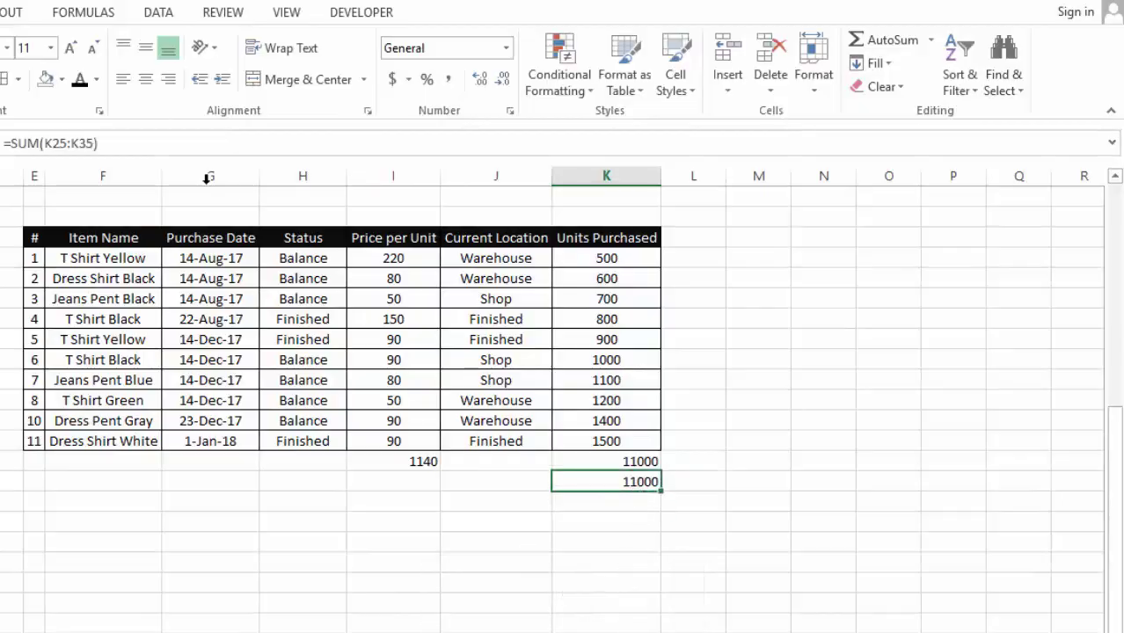
{"action": "key", "text": "F2"}
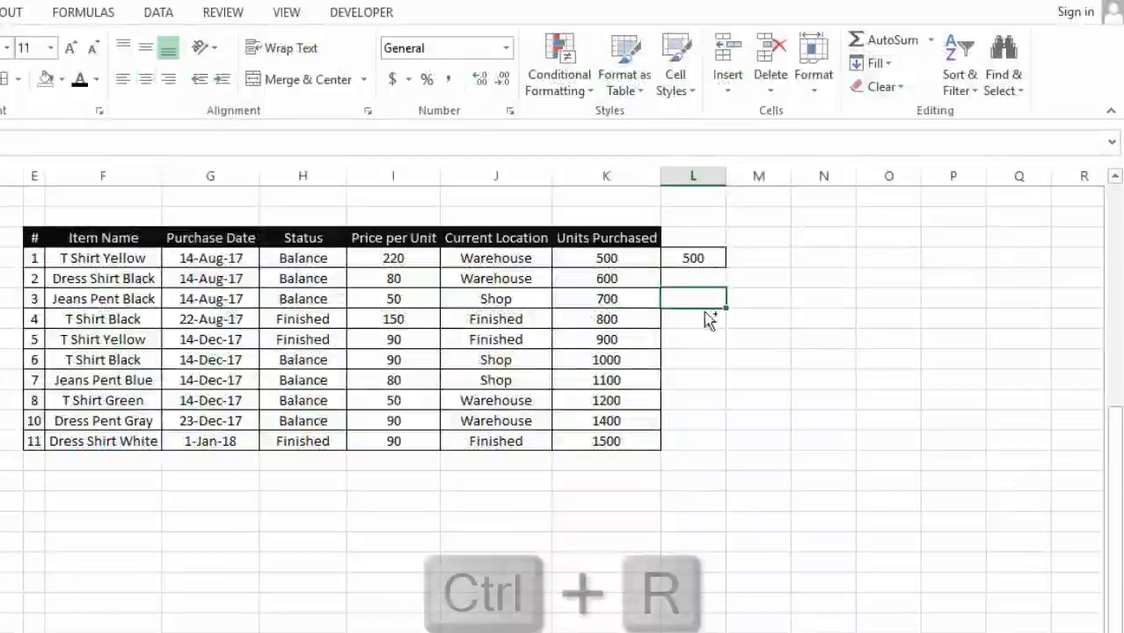
Fill item 3's Units Purchased value right into the adjacent cell in column L
{"action": "left_click", "coordinate": [709, 360]}
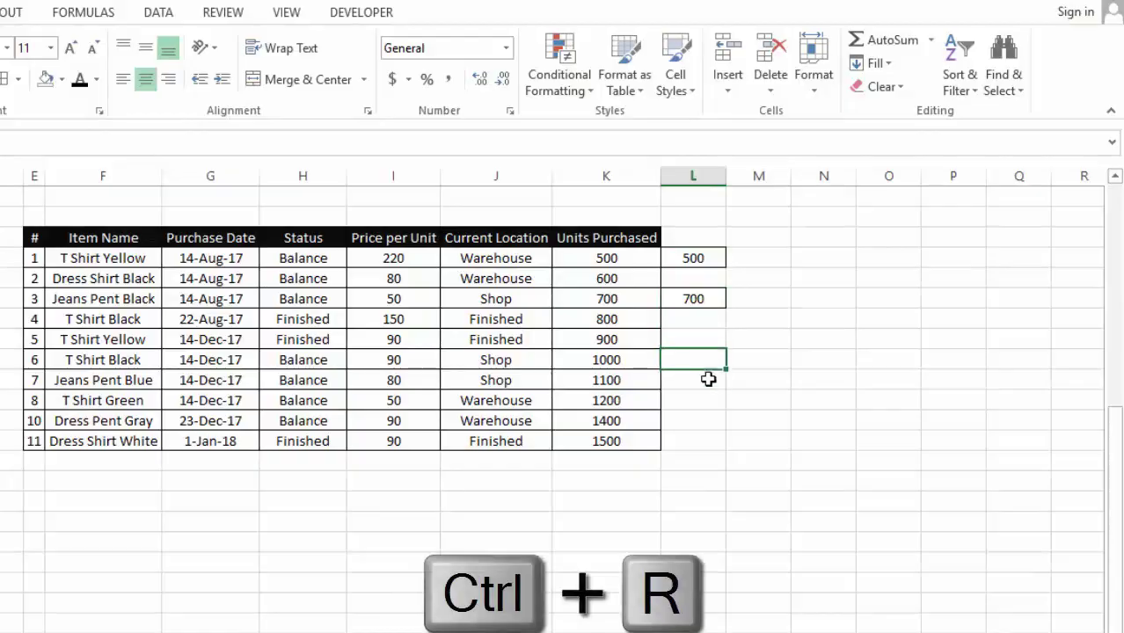
{"action": "left_click", "coordinate": [709, 469]}
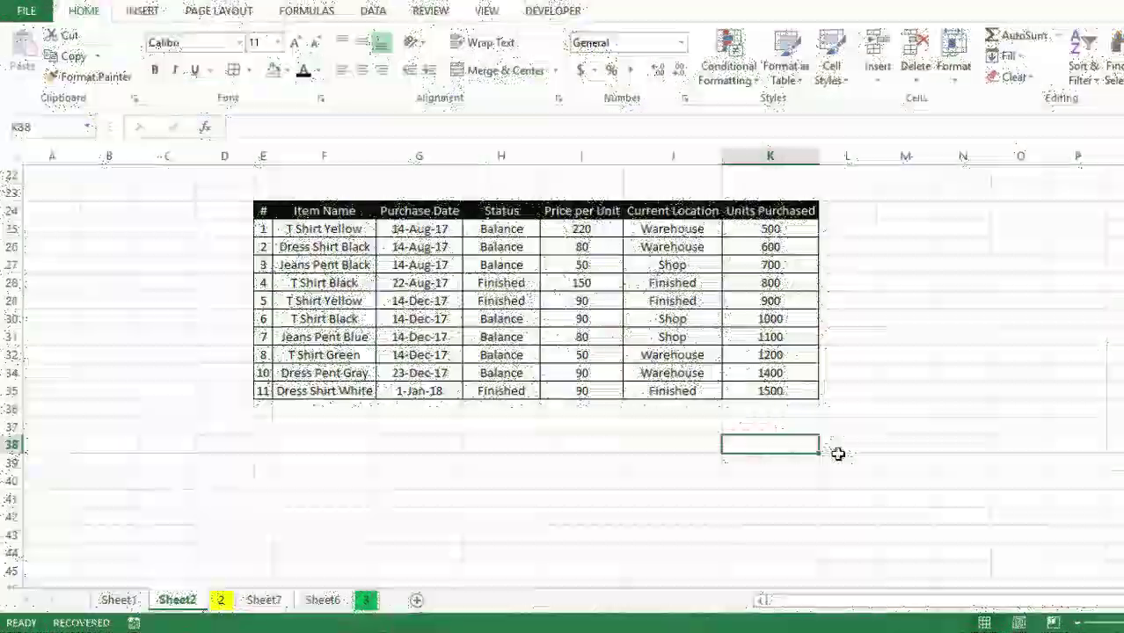
Bring up the view for opening an existing workbook, and create a new blank workbook
{"action": "key", "text": "ctrl+o"}
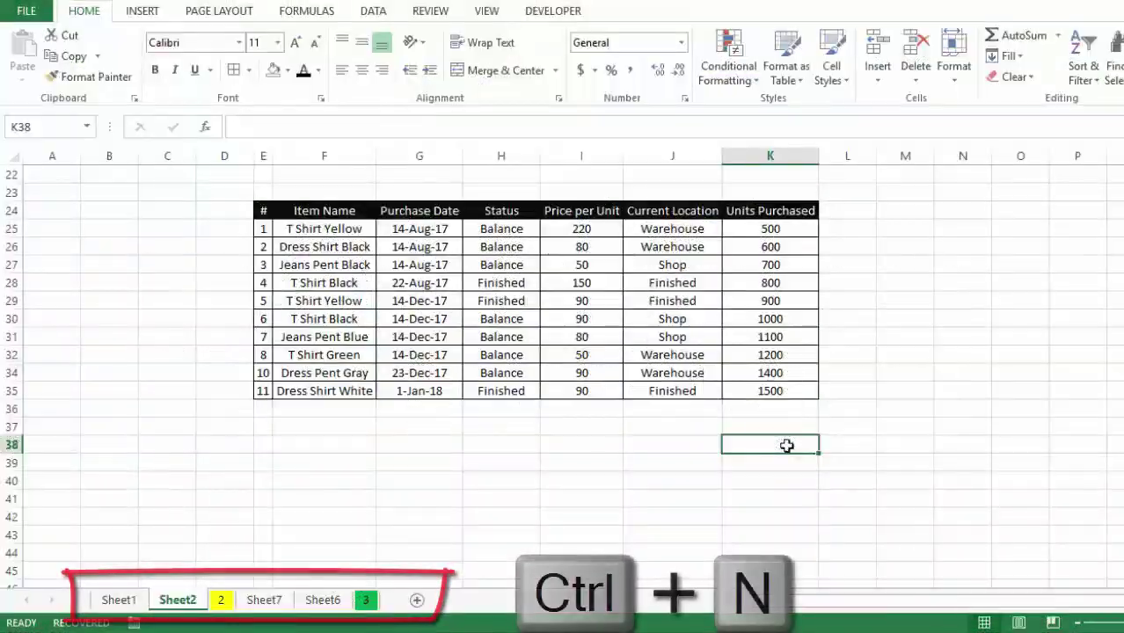
{"action": "key", "text": "ctrl+n"}
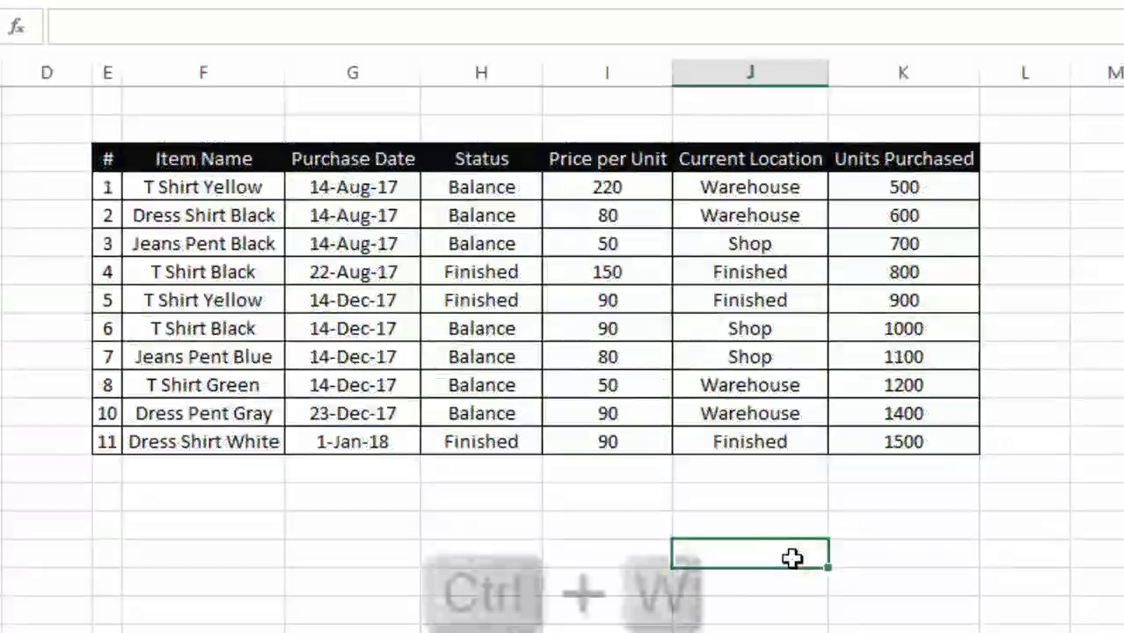
Close the active workbook
{"action": "key", "text": "ctrl+w"}
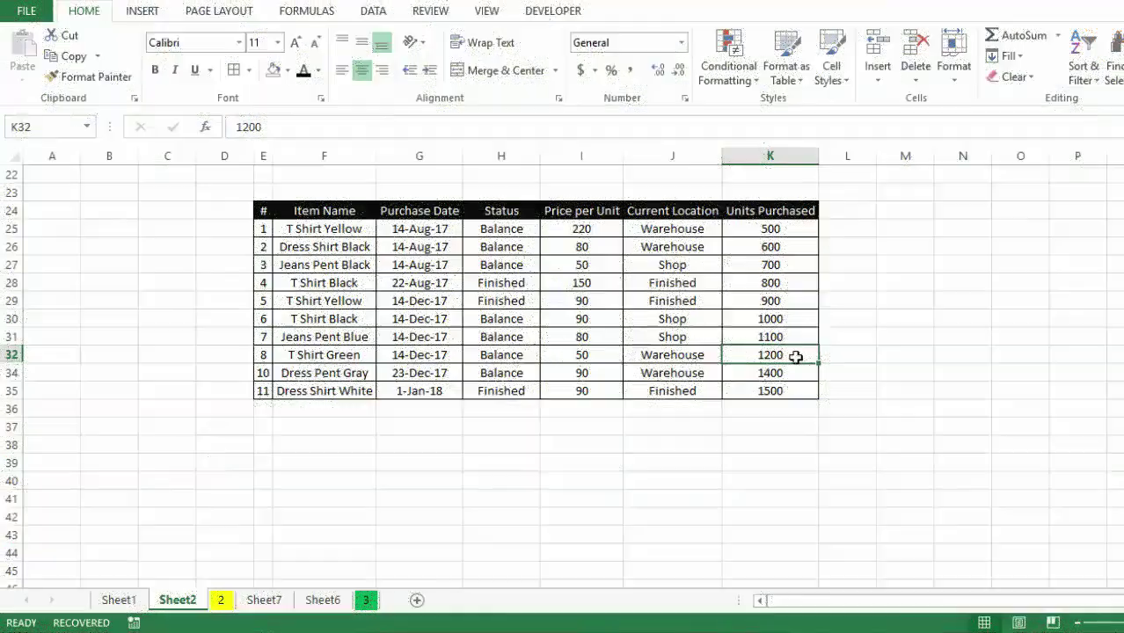
Convert the inventory range E24:K35 into an Excel table, with its first row used as headers
{"action": "left_click", "coordinate": [912, 391]}
{"action": "key", "text": "ctrl+t"}
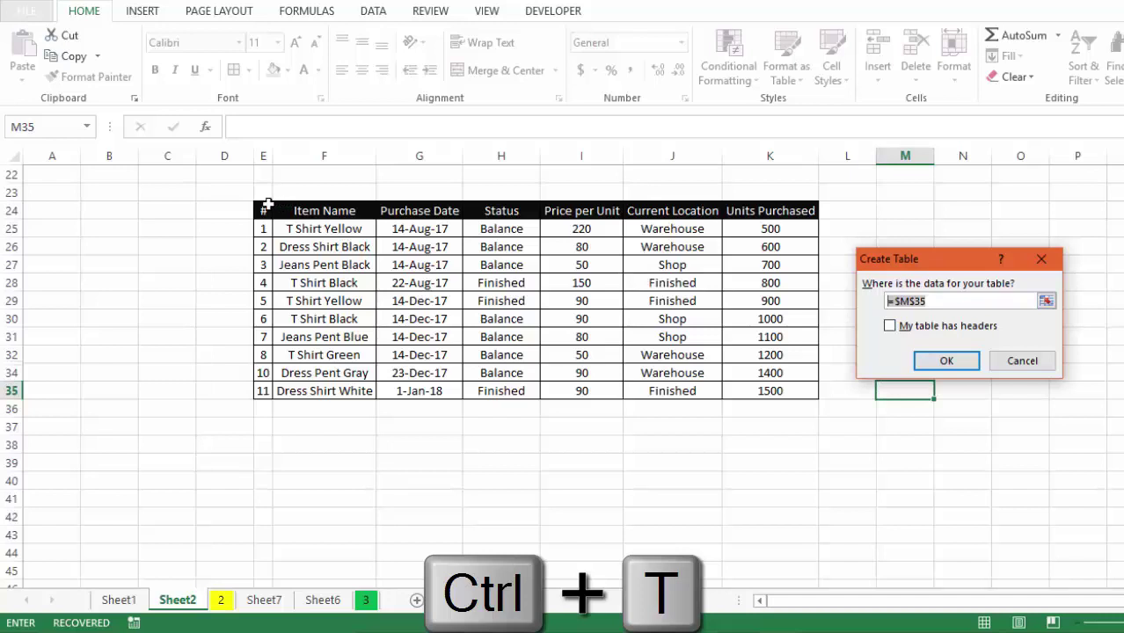
{"action": "left_click_drag", "start_coordinate": [264, 209], "coordinate": [774, 391]}
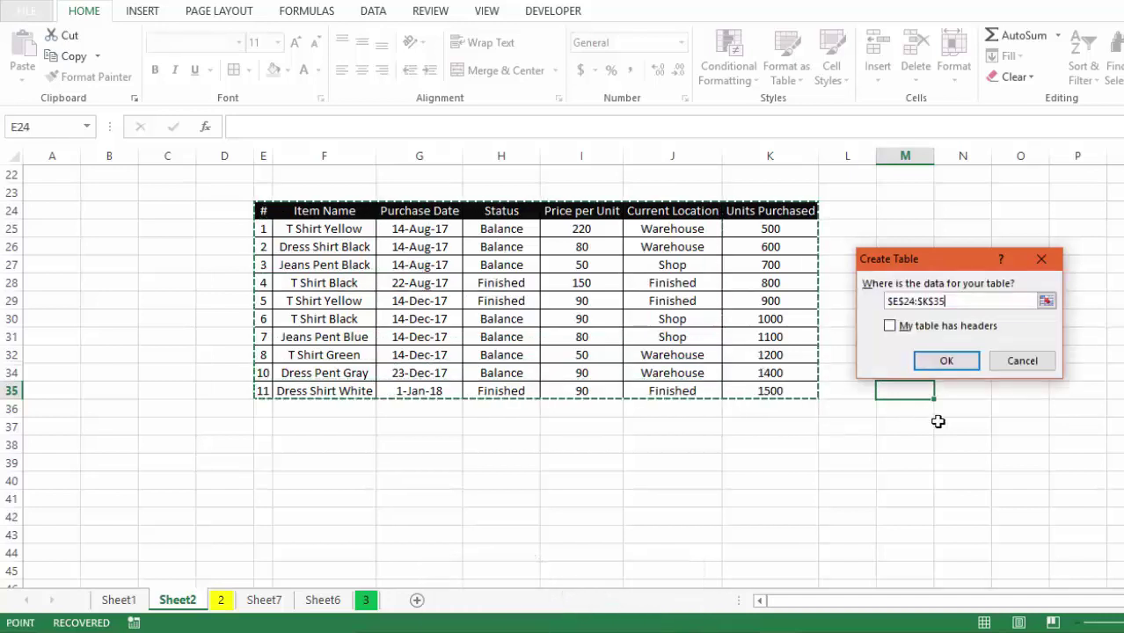
{"action": "left_click", "coordinate": [896, 328]}
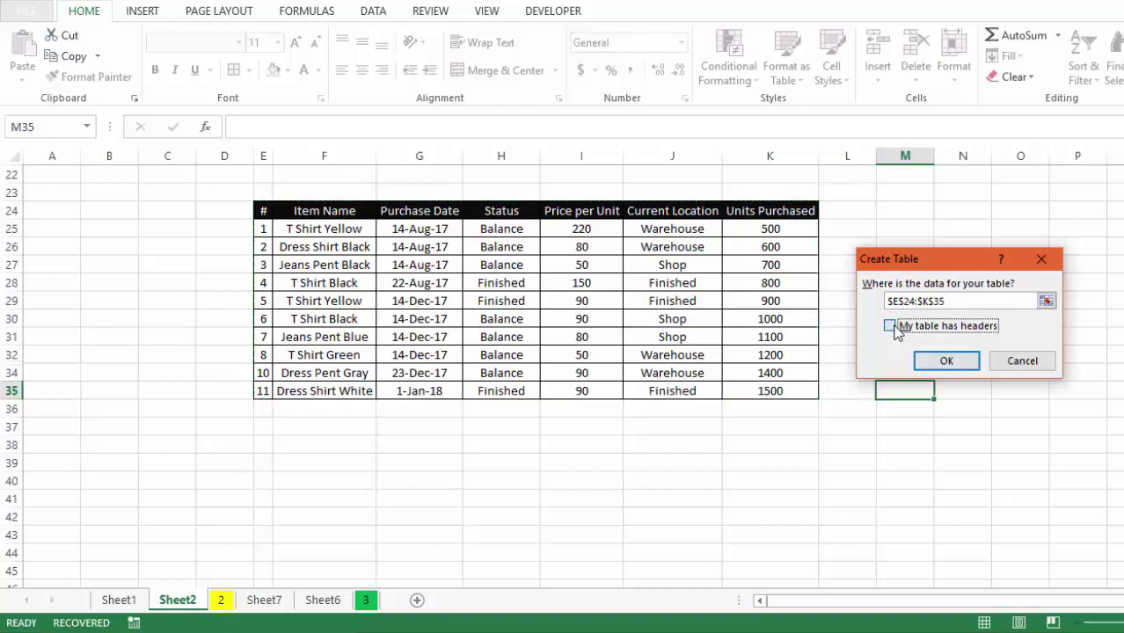
{"action": "left_click", "coordinate": [957, 370]}
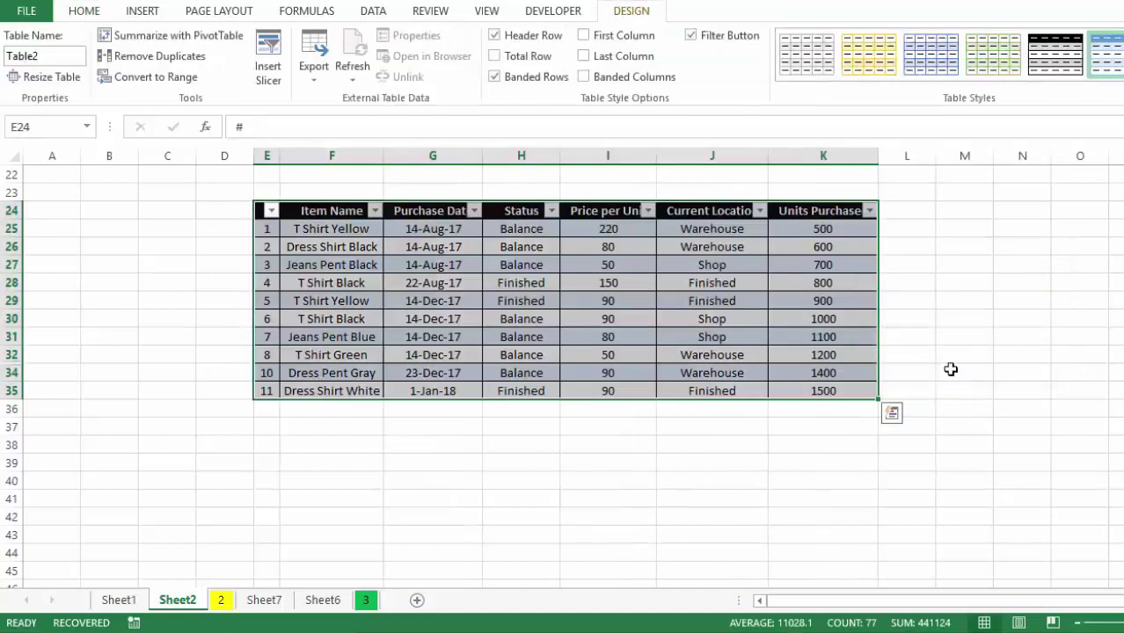
{"action": "left_click", "coordinate": [923, 272]}
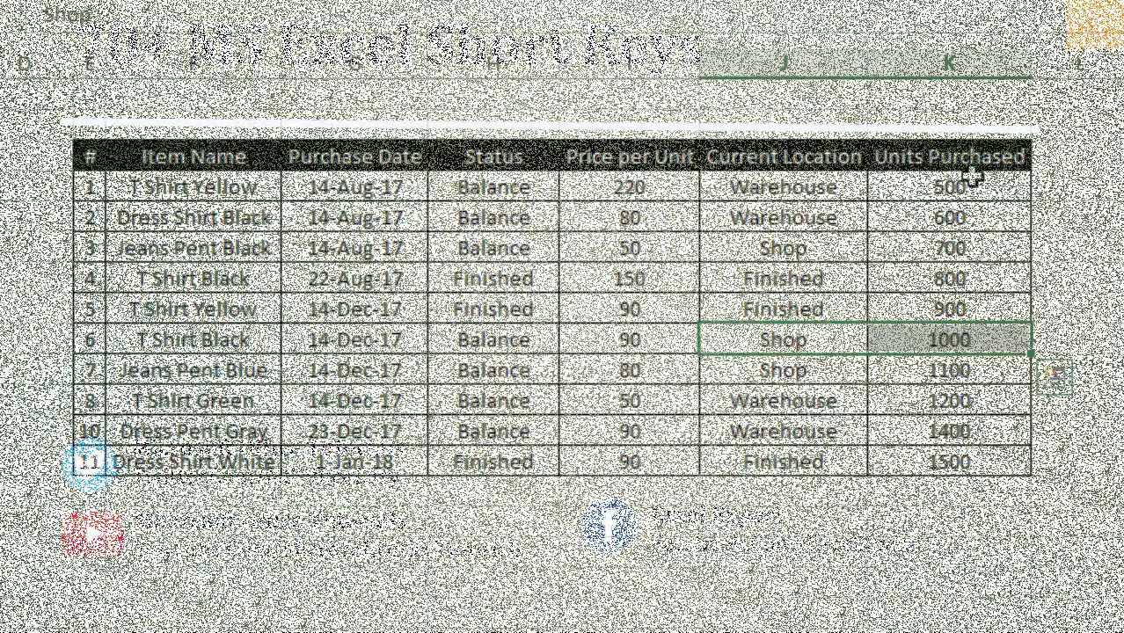
Turn on the filter buttons in the inventory table's header row and turn them off again
{"action": "left_click_drag", "start_coordinate": [966, 176], "coordinate": [83, 154]}
{"action": "left_click", "coordinate": [628, 309]}
{"action": "key", "text": "ctrl+shift+l"}
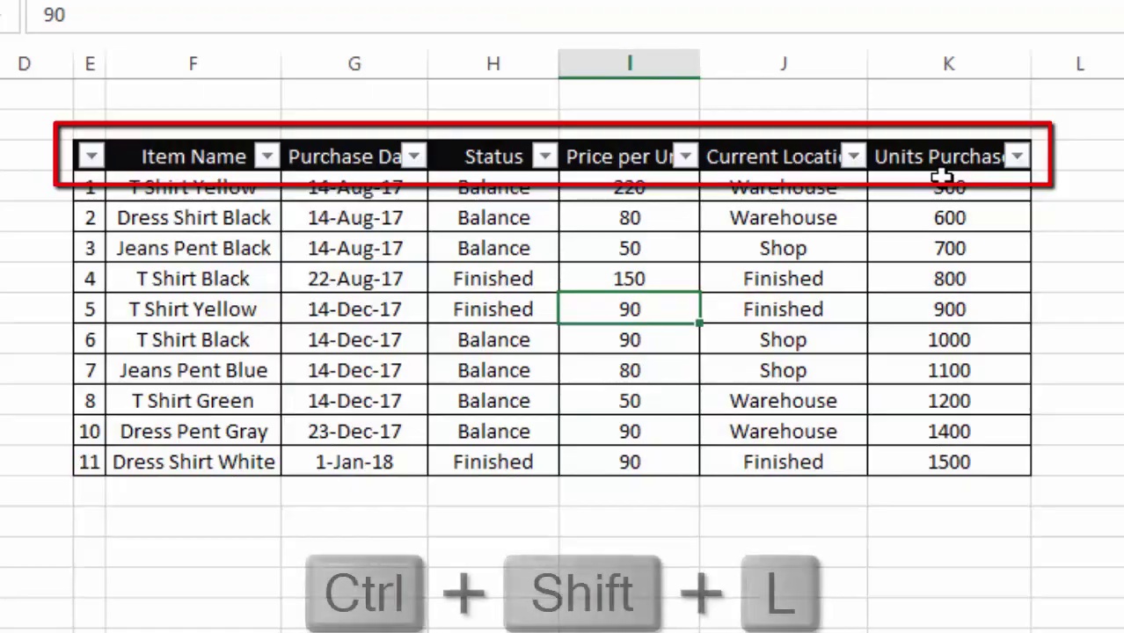
{"action": "key", "text": "ctrl+shift+l"}
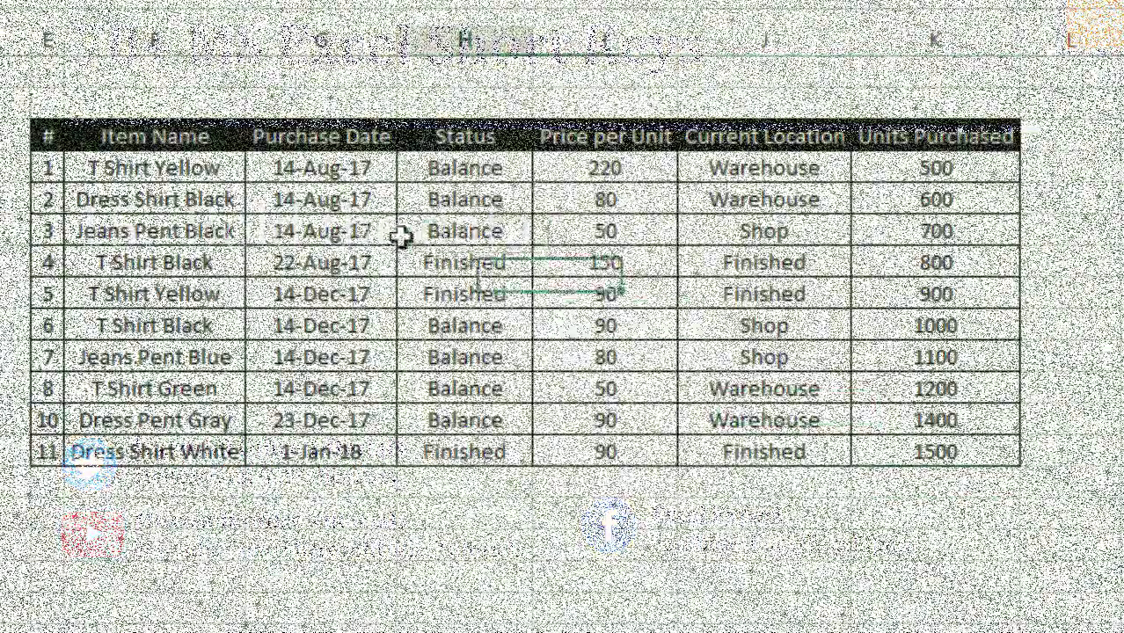
Make the Status through Units Purchased cells of items 3 to 8 bold
{"action": "left_click_drag", "start_coordinate": [397, 234], "coordinate": [871, 374]}
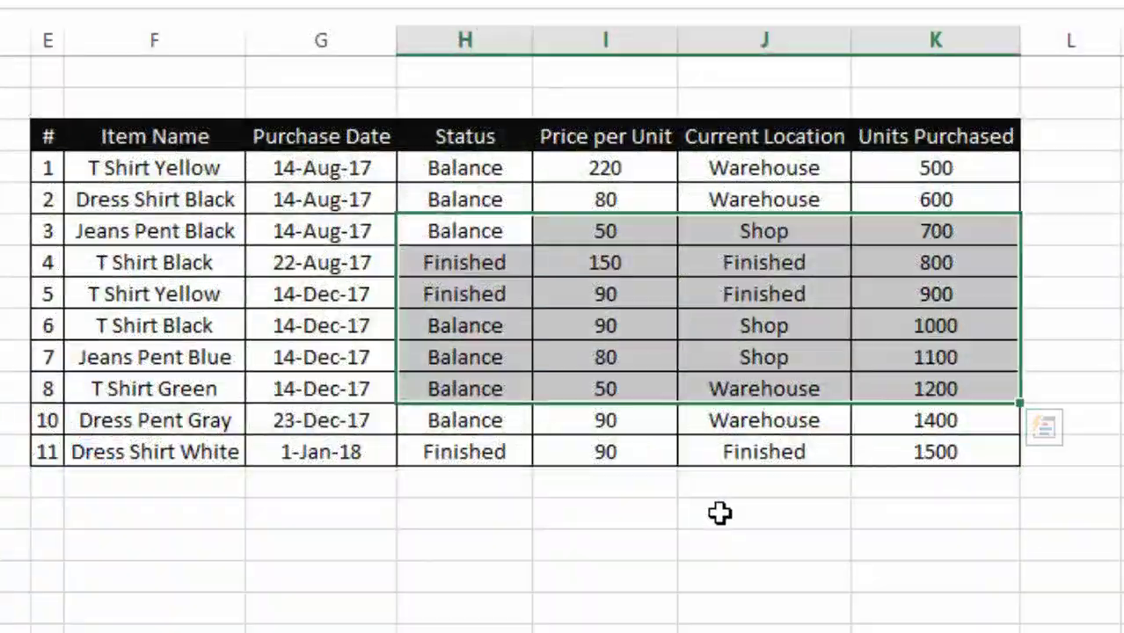
{"action": "key", "text": "ctrl+b"}
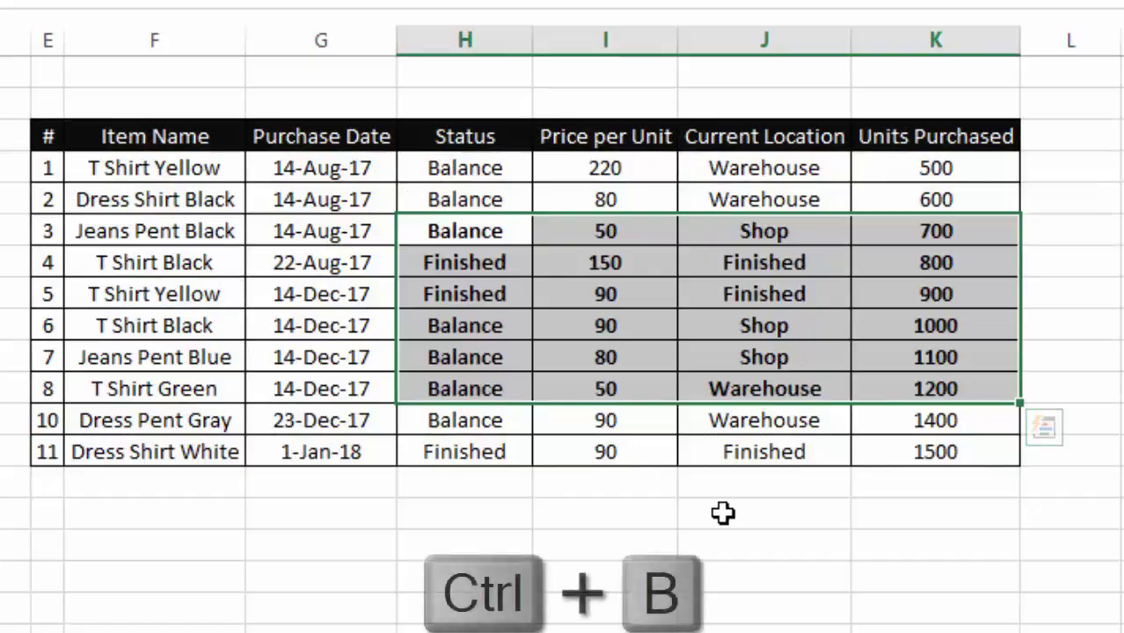
{"action": "left_click", "coordinate": [730, 486]}
{"action": "left_click_drag", "start_coordinate": [477, 232], "coordinate": [605, 262]}
{"action": "left_click", "coordinate": [920, 415]}
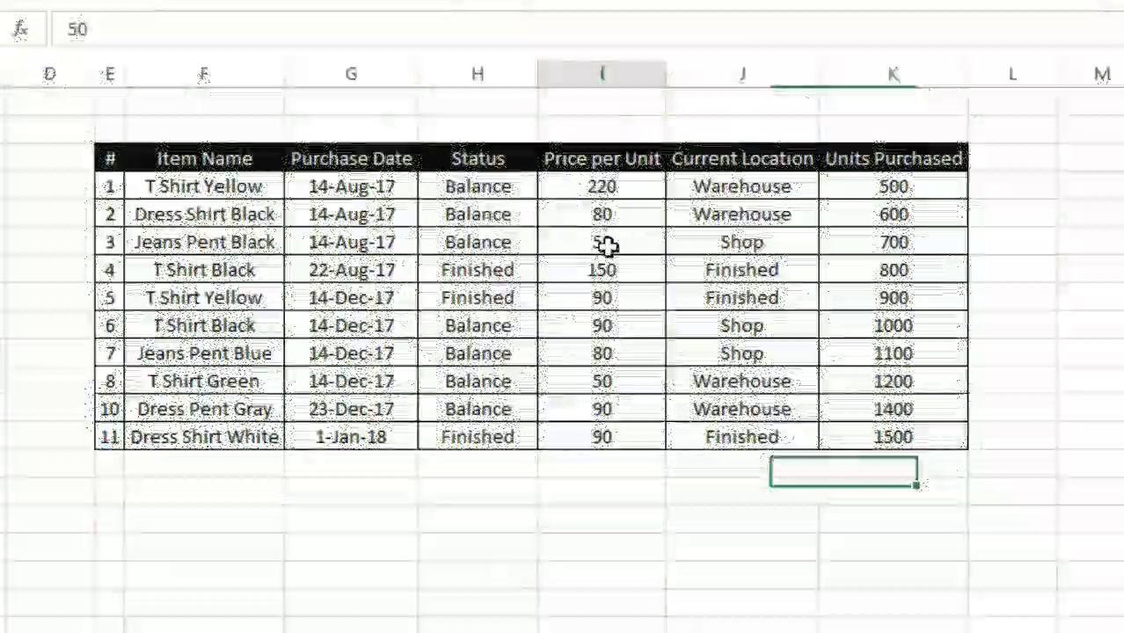
Italicize the Price per Unit through Units Purchased cells of items 3 to 10
{"action": "left_click_drag", "start_coordinate": [609, 246], "coordinate": [896, 402]}
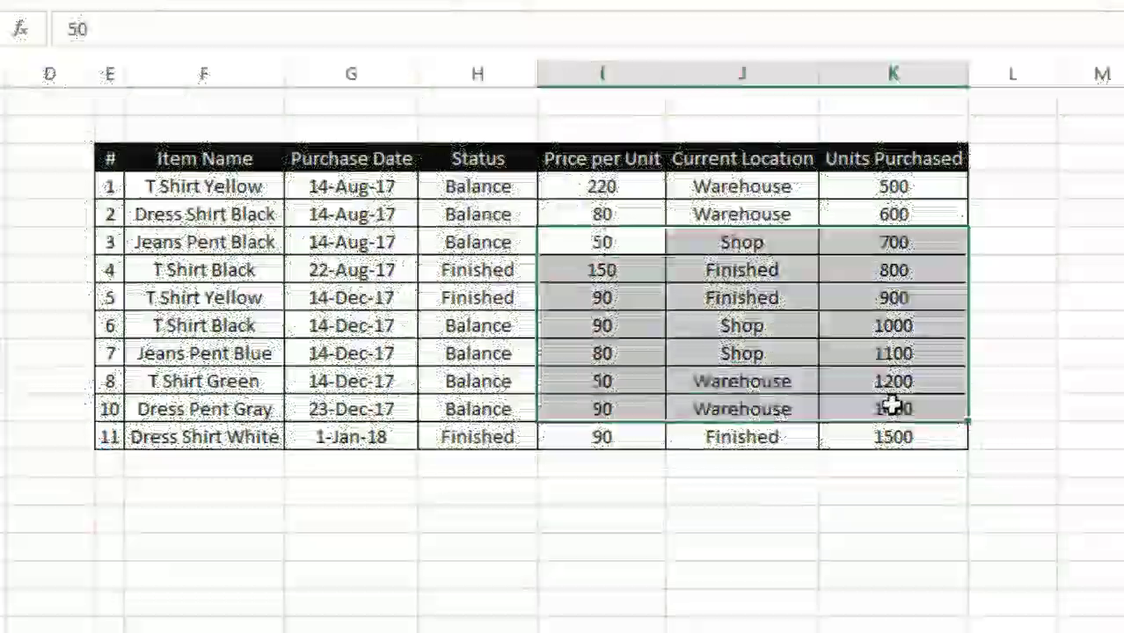
{"action": "key", "text": "ctrl+i"}
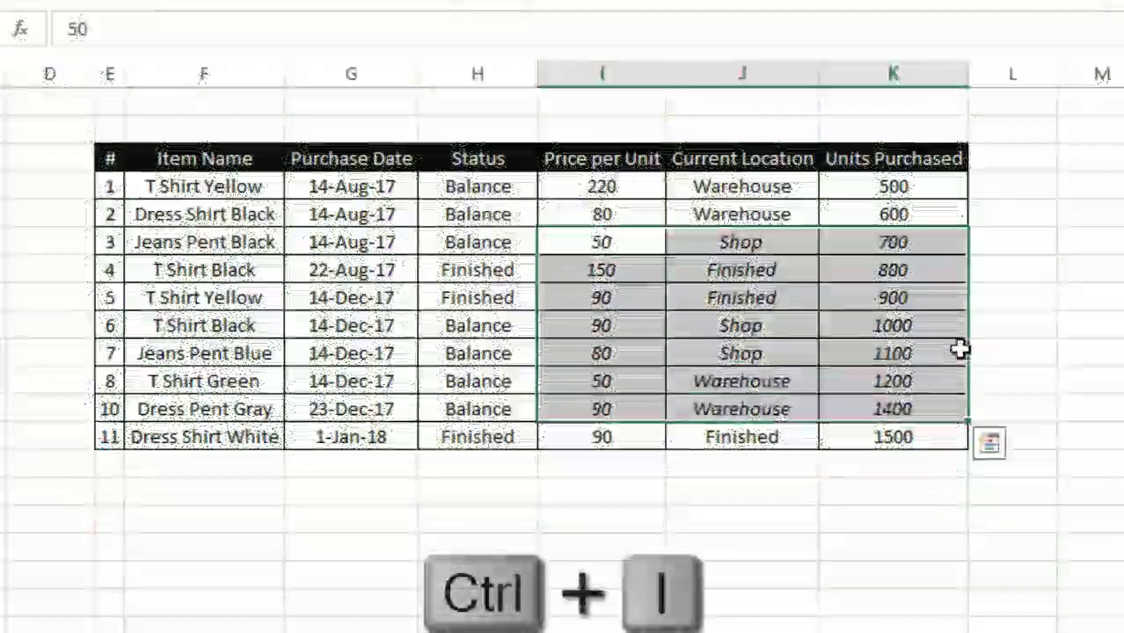
{"action": "left_click", "coordinate": [1104, 278]}
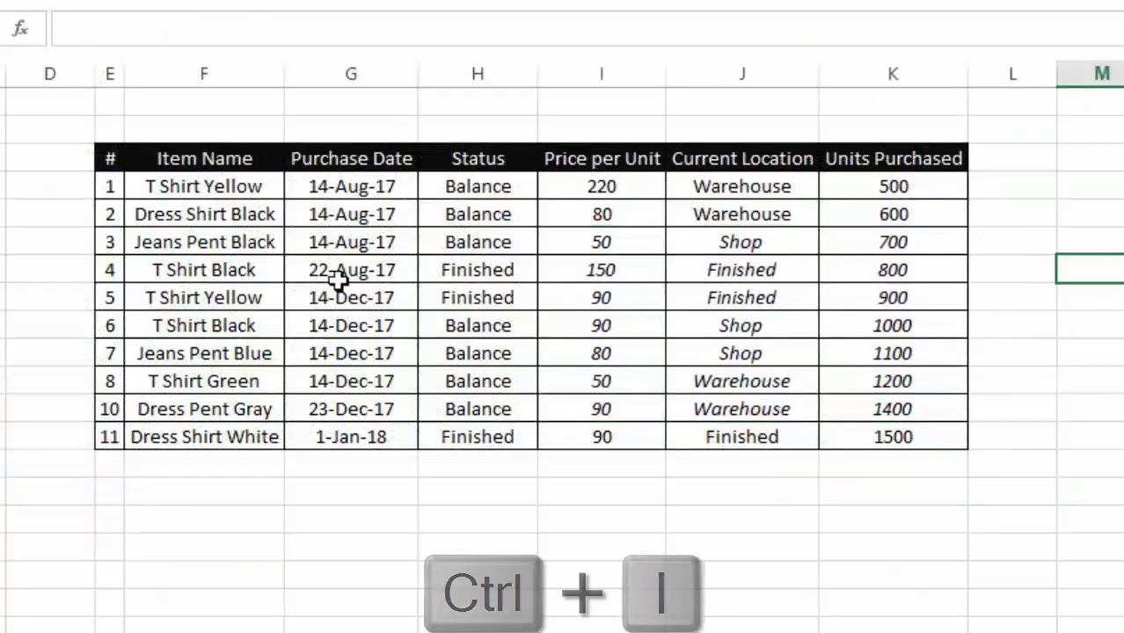
Underline the Status through Units Purchased cells of items 3 to 8
{"action": "left_click", "coordinate": [606, 240]}
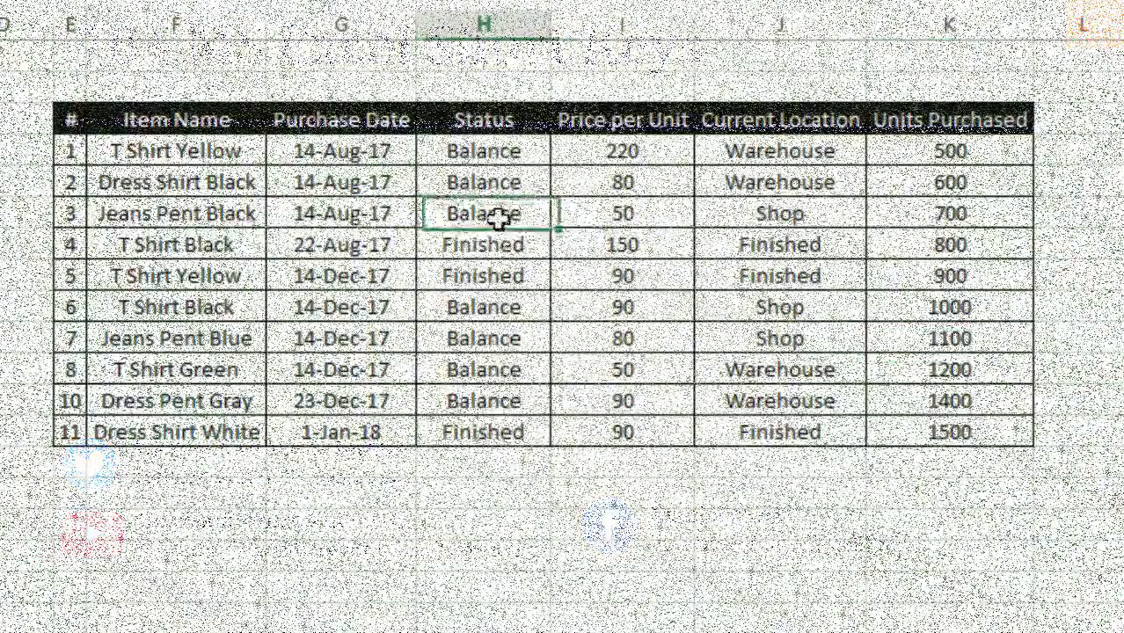
{"action": "left_click_drag", "start_coordinate": [503, 221], "coordinate": [492, 246]}
{"action": "left_click_drag", "start_coordinate": [600, 287], "coordinate": [979, 383]}
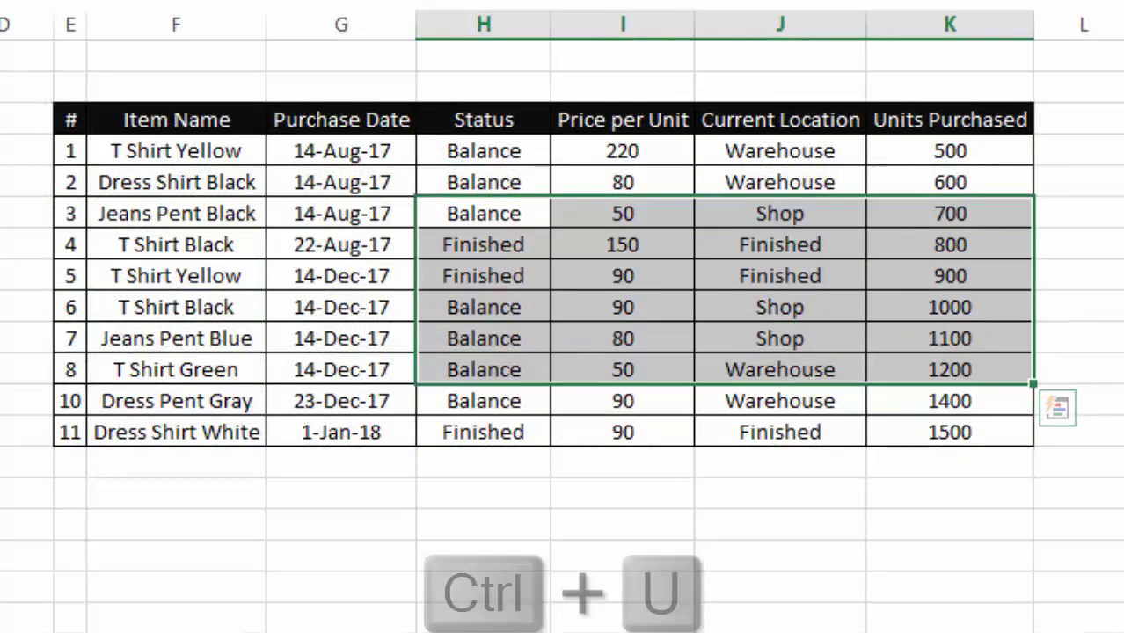
{"action": "left_click_drag", "start_coordinate": [119, 213], "coordinate": [262, 356]}
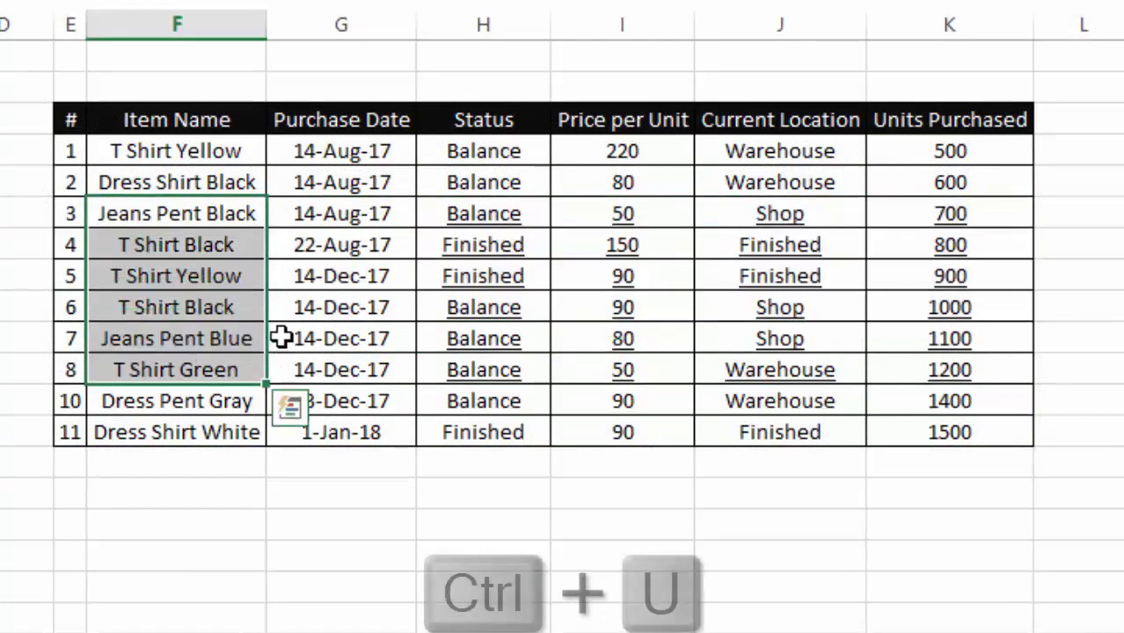
{"action": "left_click", "coordinate": [427, 534]}
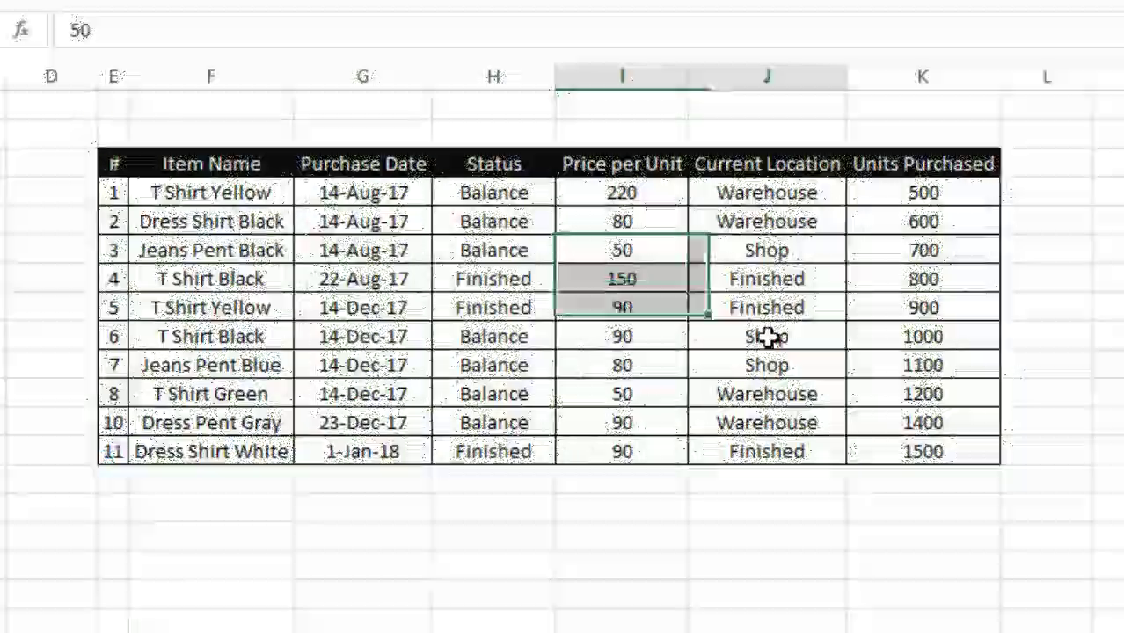
Copy the Status through Units Purchased cells of items 3 to 8 and paste them starting at cell M27
{"action": "left_click_drag", "start_coordinate": [772, 334], "coordinate": [897, 389]}
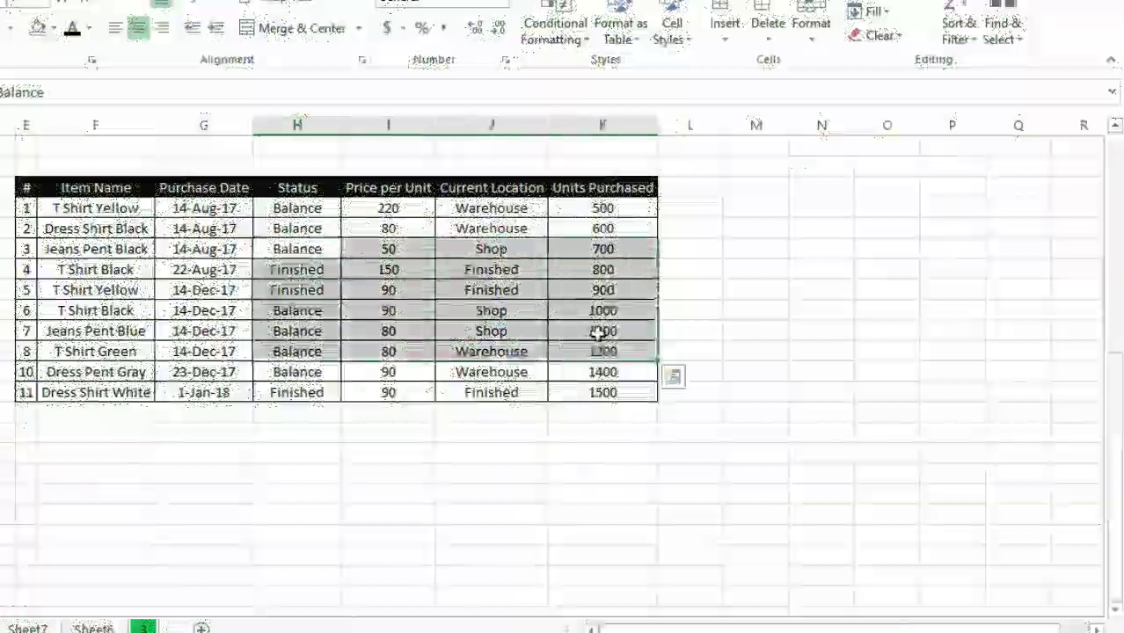
{"action": "key", "text": "ctrl+c"}
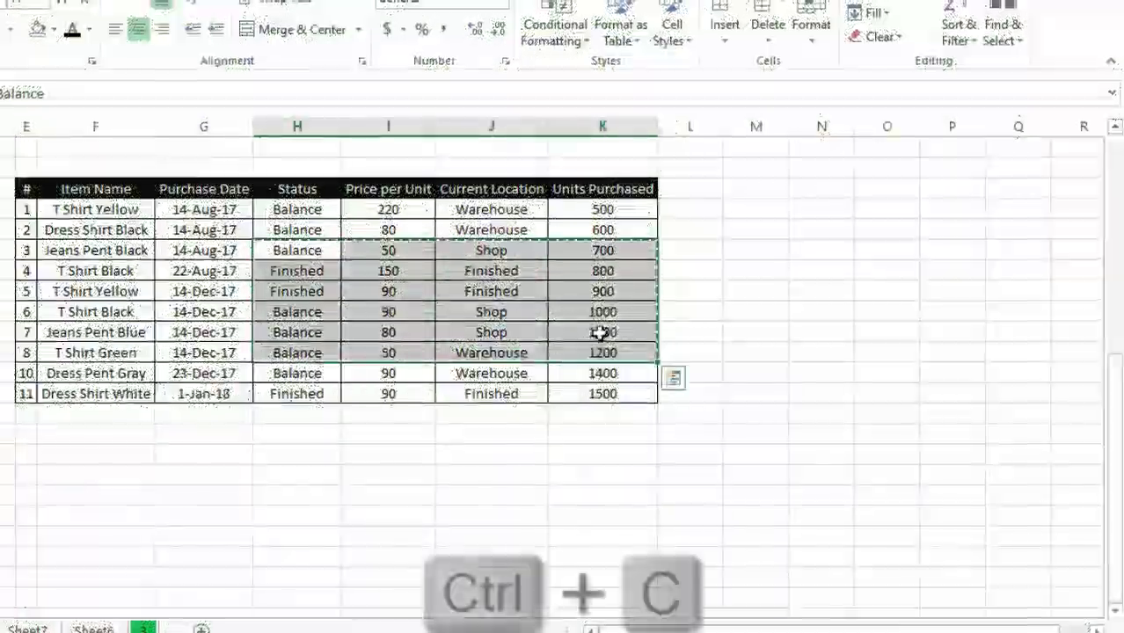
{"action": "left_click", "coordinate": [781, 253]}
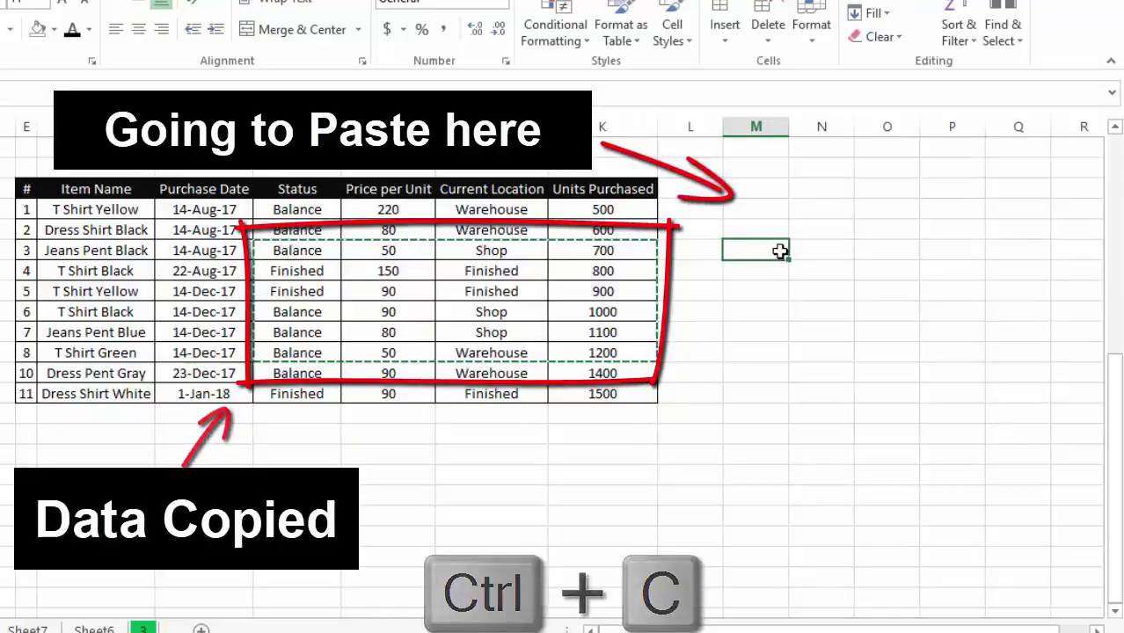
{"action": "key", "text": "ctrl+v"}
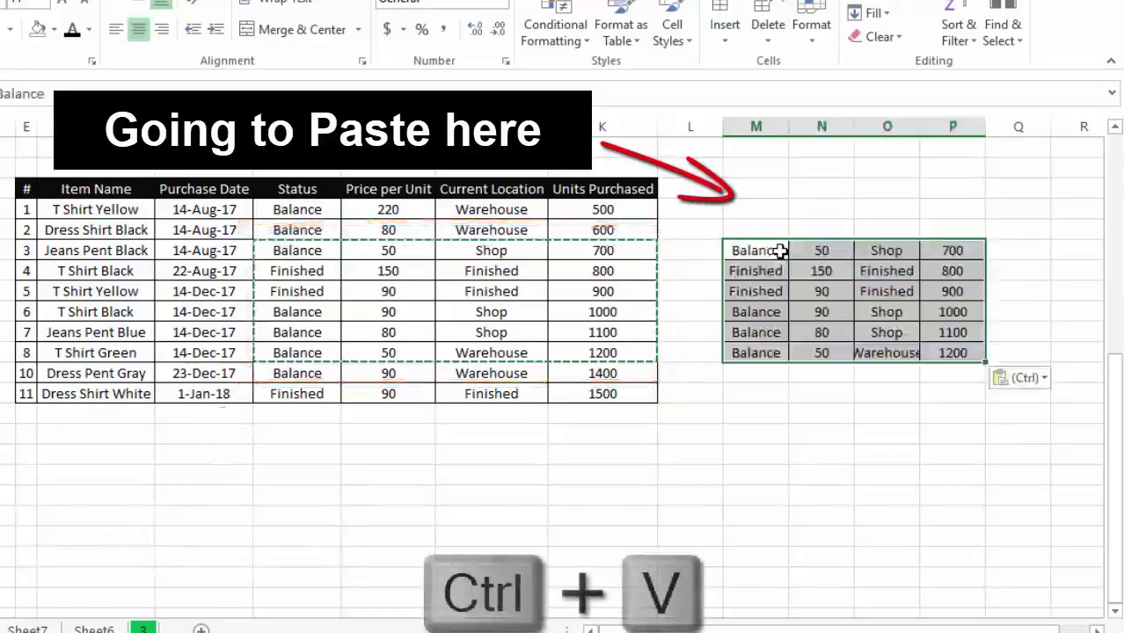
{"action": "left_click", "coordinate": [830, 387]}
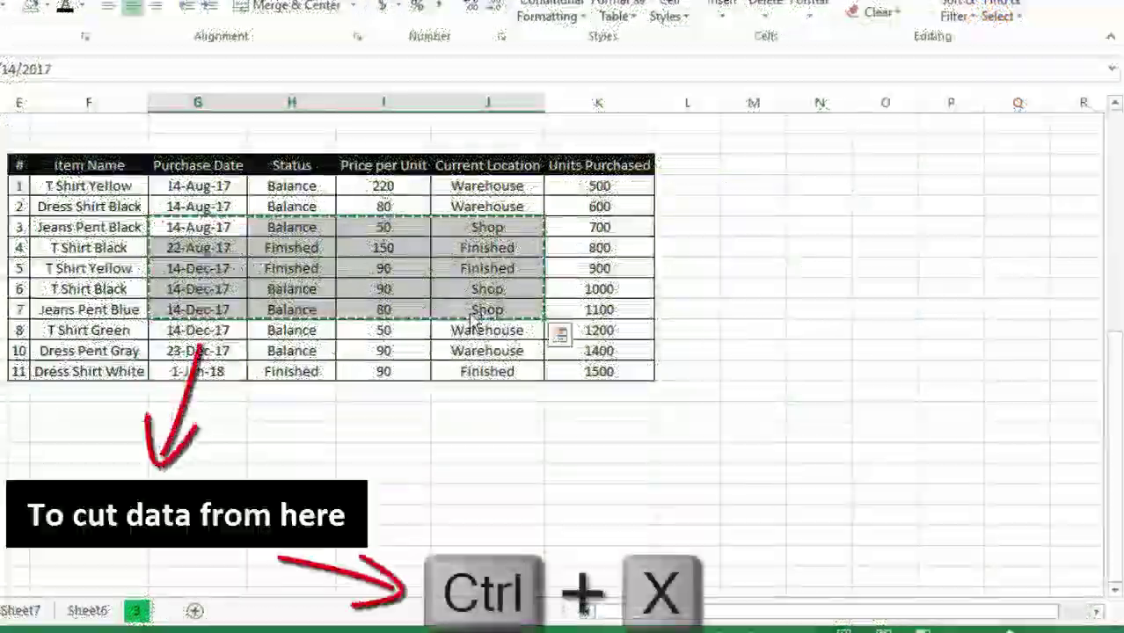
Cut the Purchase Date through Current Location cells of items 3 to 7, paste them at M27 and auto-fit column M
{"action": "key", "text": "ctrl+x"}
{"action": "left_click", "coordinate": [763, 228]}
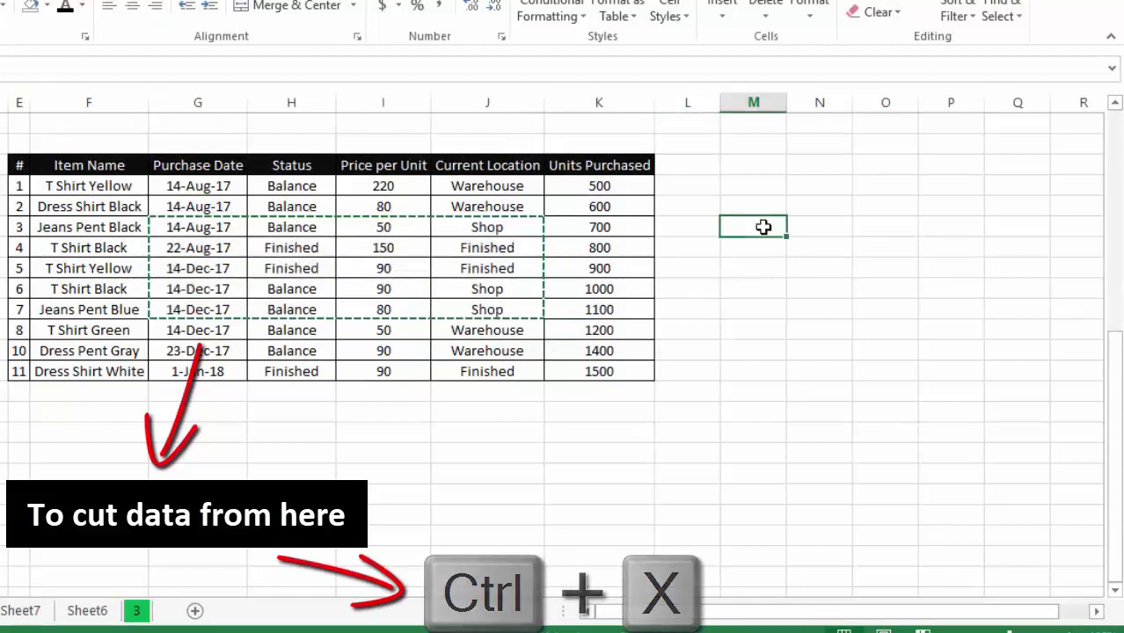
{"action": "key", "text": "ctrl+v"}
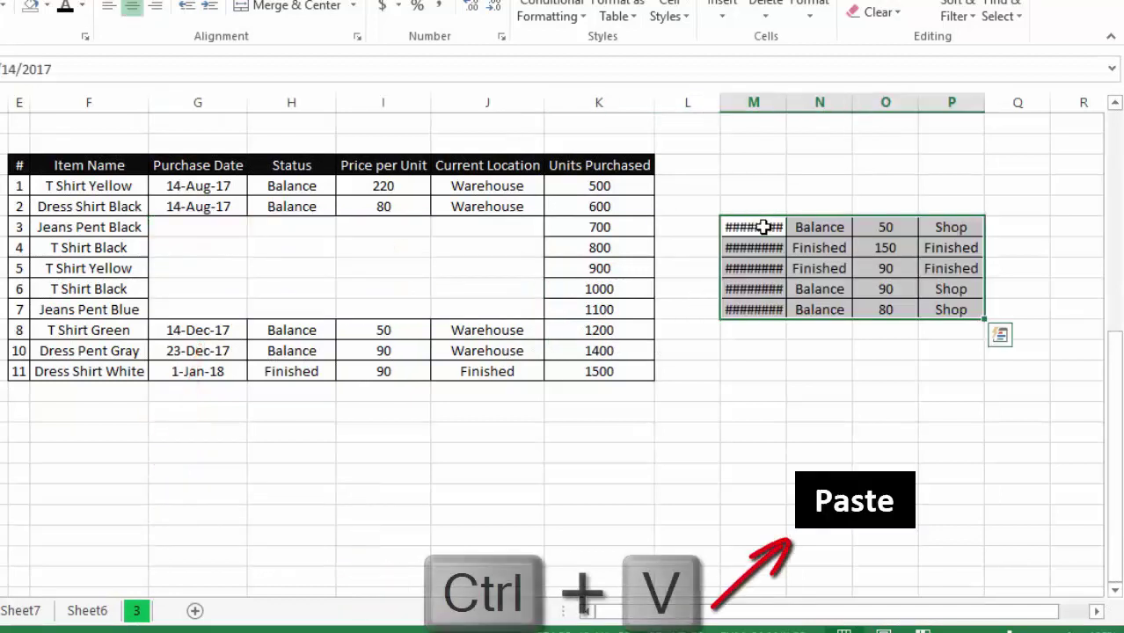
{"action": "left_click", "coordinate": [680, 368]}
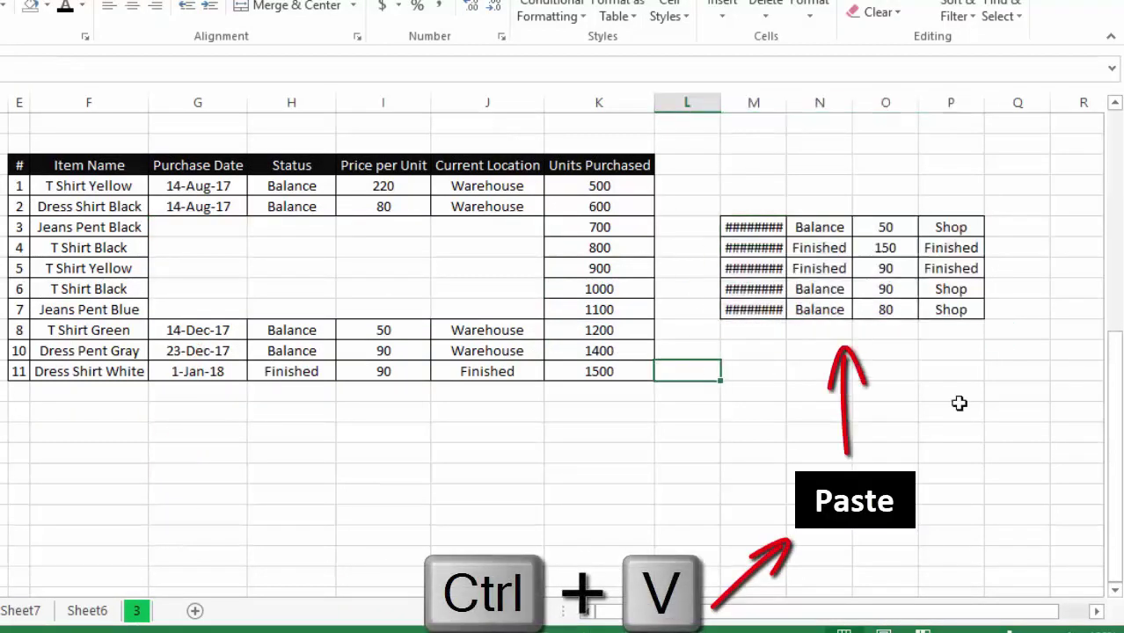
{"action": "double_click", "coordinate": [788, 102]}
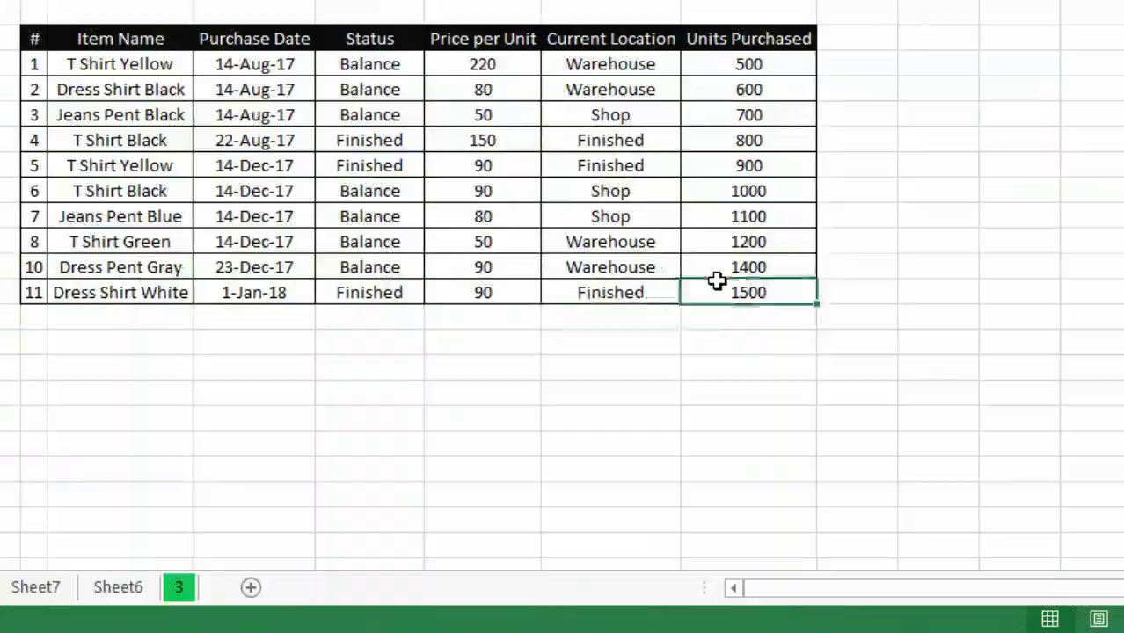
Save the workbook and bring up the Save As dialog
{"action": "key", "text": "ctrl+s"}
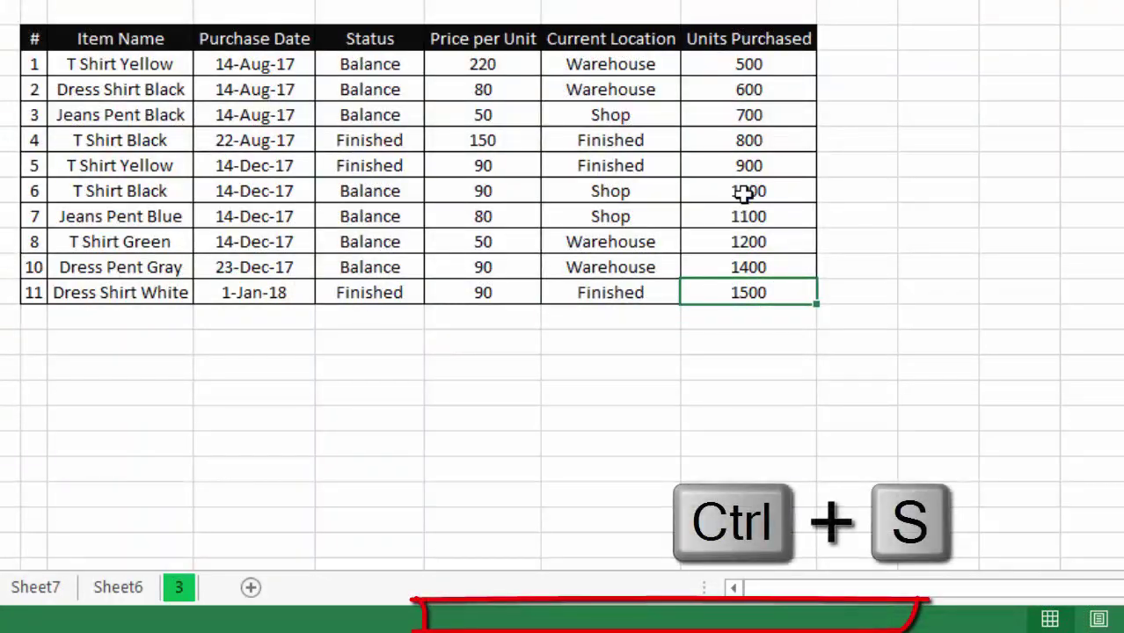
{"action": "key", "text": "ctrl+s"}
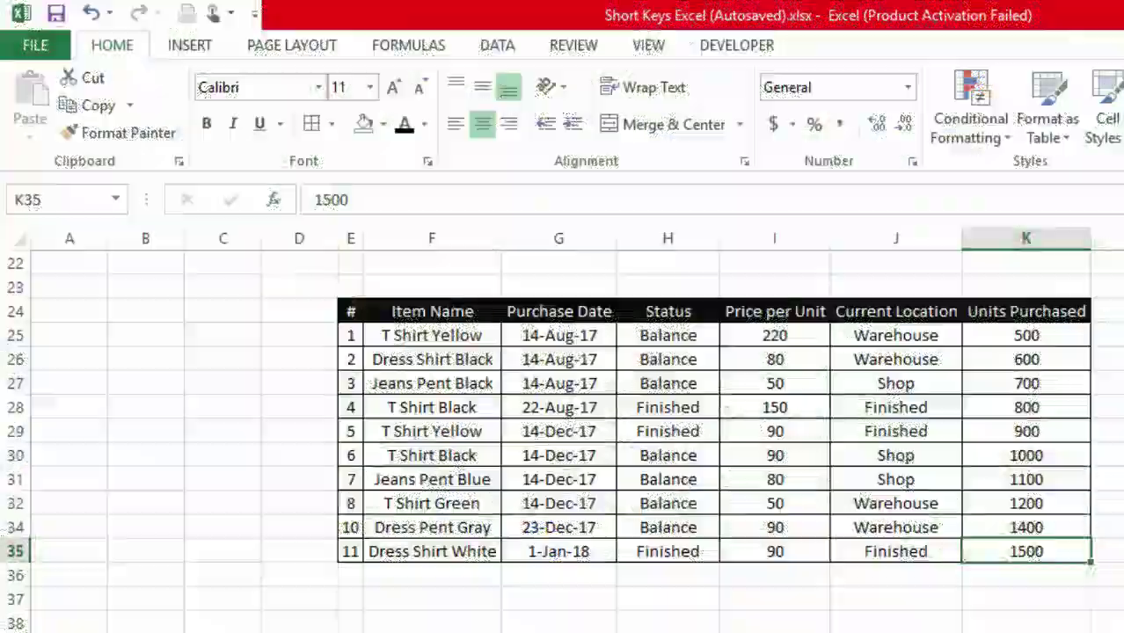
{"action": "key", "text": "F12"}
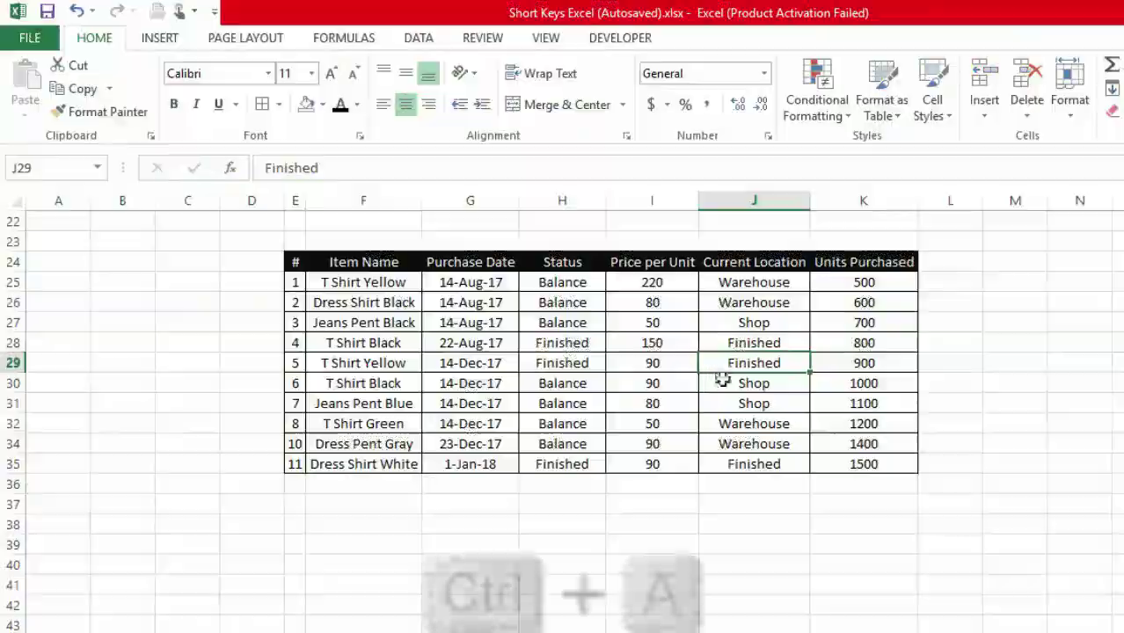
Select the whole inventory table from cell J29, and select it again from cell J32
{"action": "key", "text": "ctrl+a"}
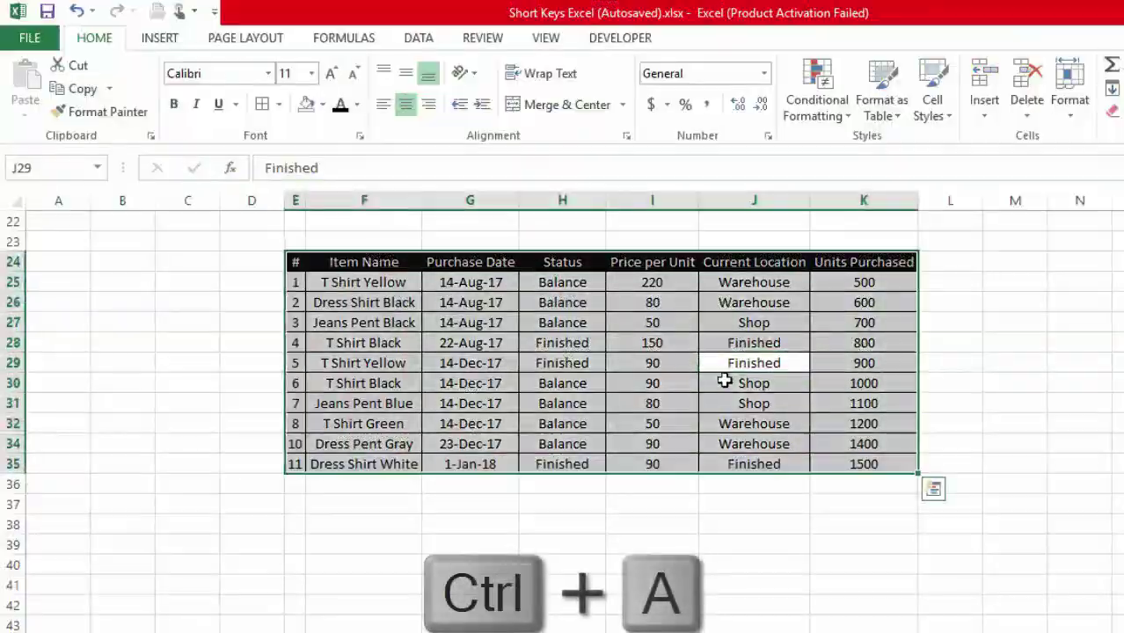
{"action": "key", "text": "Right"}
{"action": "key", "text": "Right"}
{"action": "key", "text": "Right"}
{"action": "key", "text": "Left"}
{"action": "key", "text": "Left"}
{"action": "key", "text": "Left"}
{"action": "key", "text": "Down"}
{"action": "key", "text": "Down"}
{"action": "key", "text": "Down"}
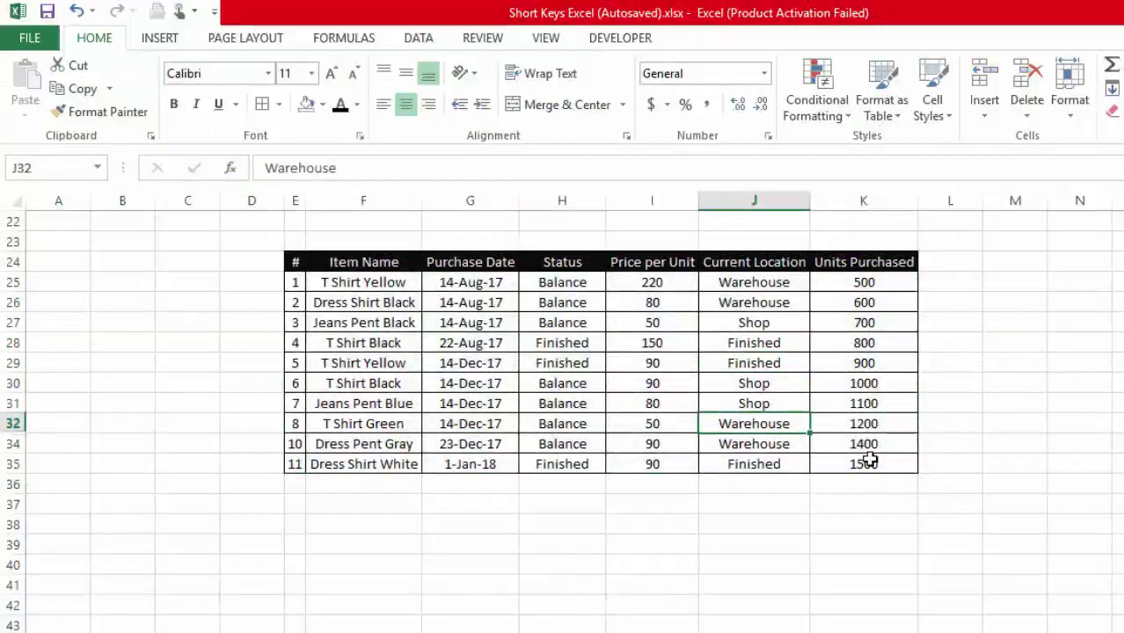
{"action": "key", "text": "ctrl+a"}
{"action": "left_click", "coordinate": [890, 521]}
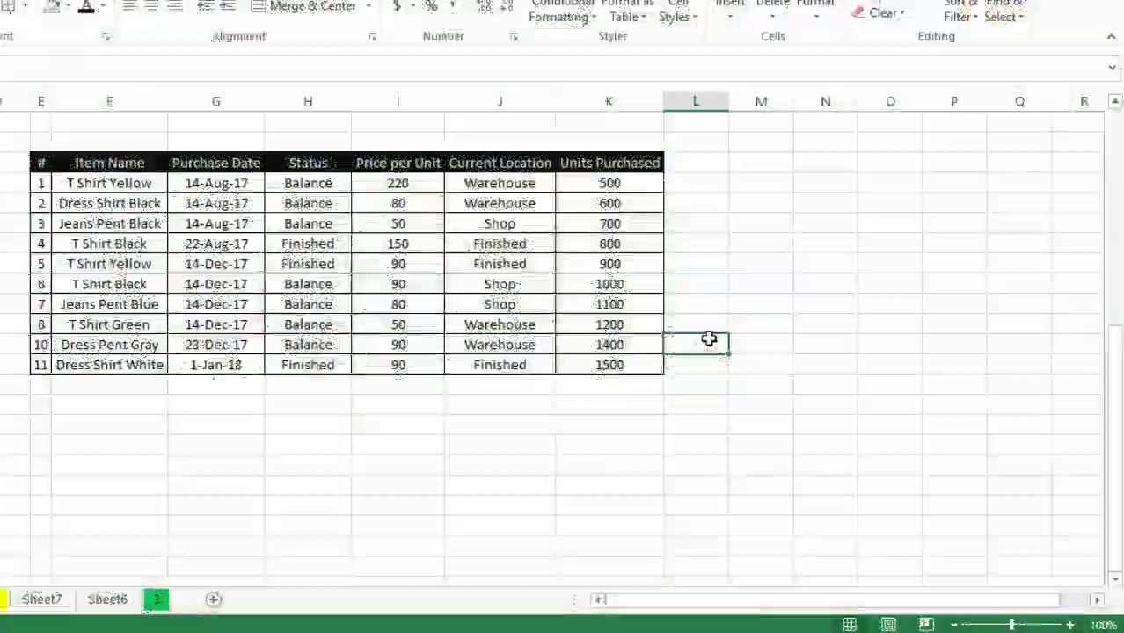
Use Go To to jump to cell A10
{"action": "key", "text": "ctrl+g"}
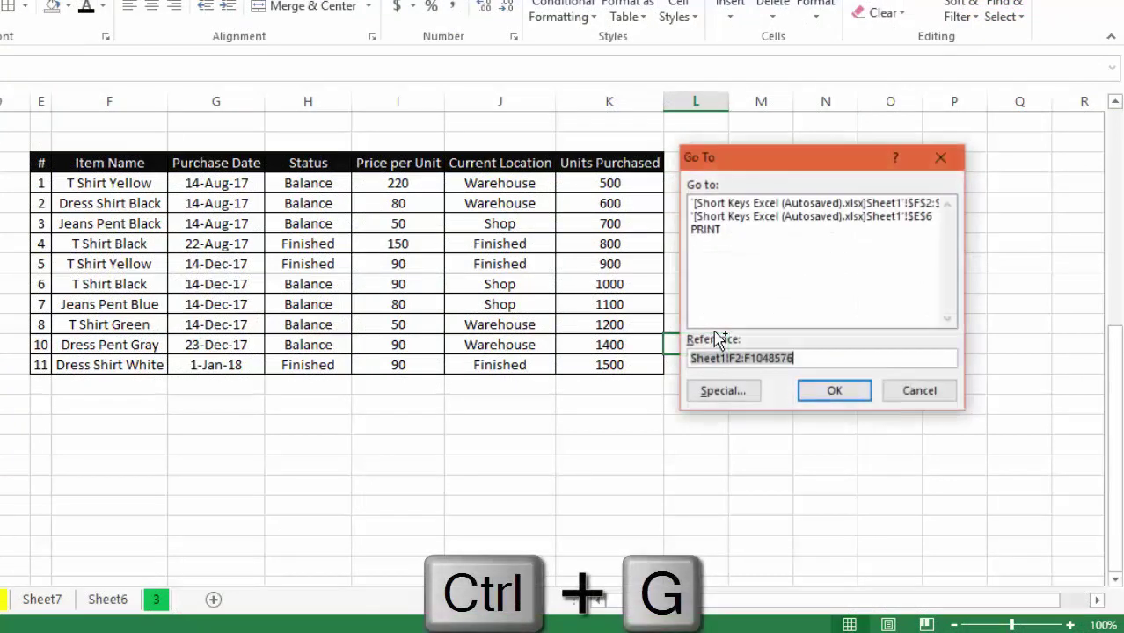
{"action": "left_click_drag", "start_coordinate": [789, 167], "coordinate": [876, 130]}
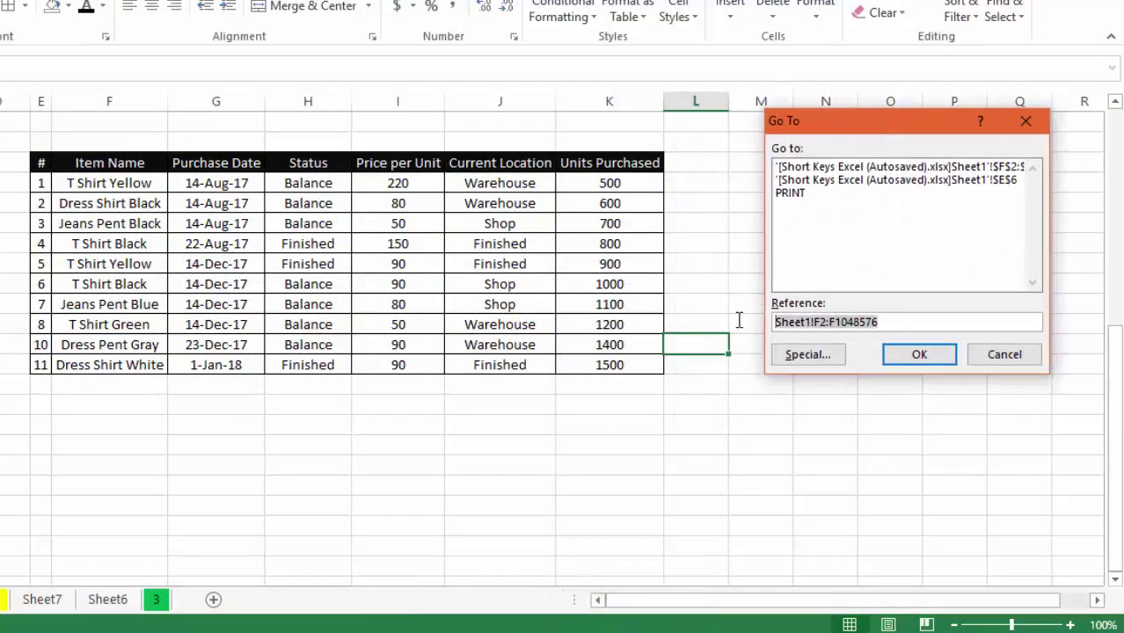
{"action": "type", "text": "a10"}
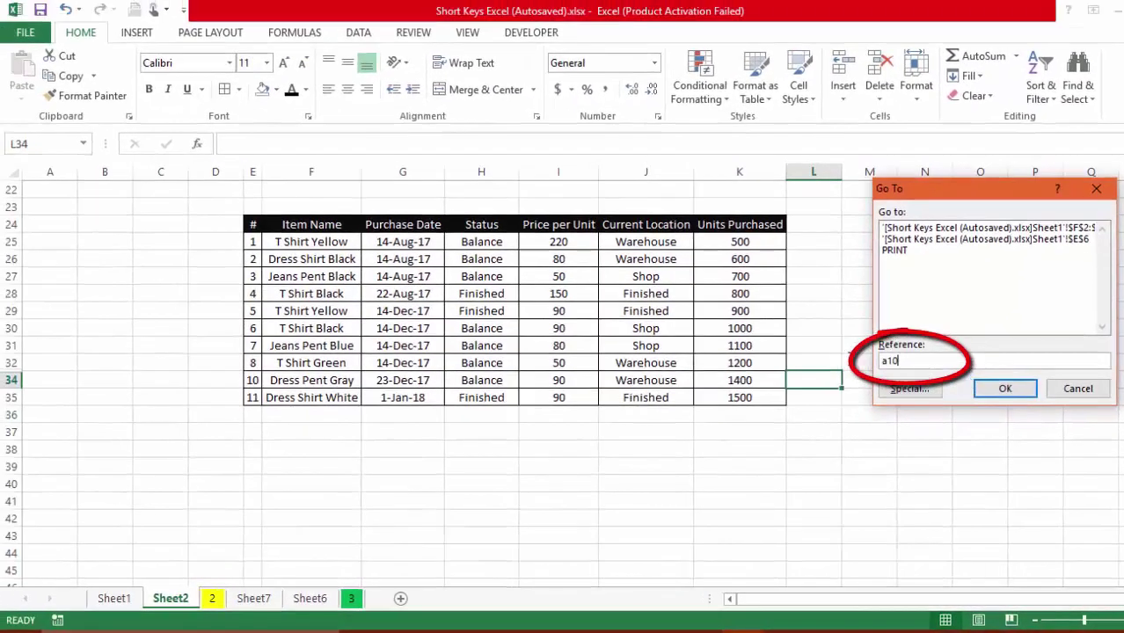
{"action": "left_click", "coordinate": [1007, 390]}
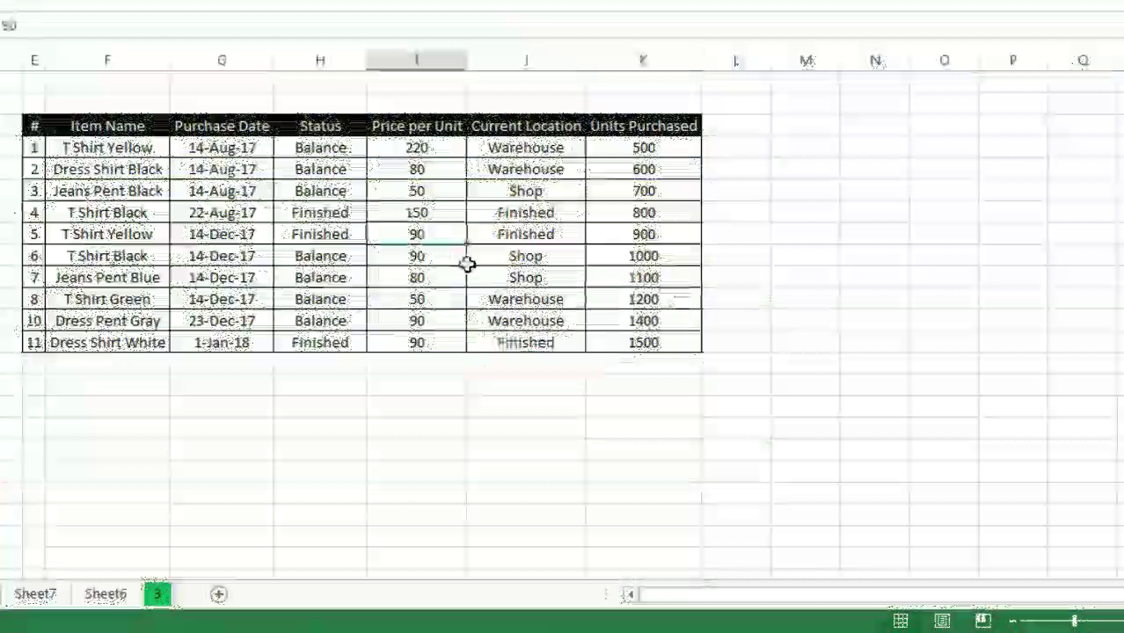
Delete the entire row of item 5, and delete the Status and Price per Unit cells of items 3 to 8
{"action": "key", "text": "ctrl+minus"}
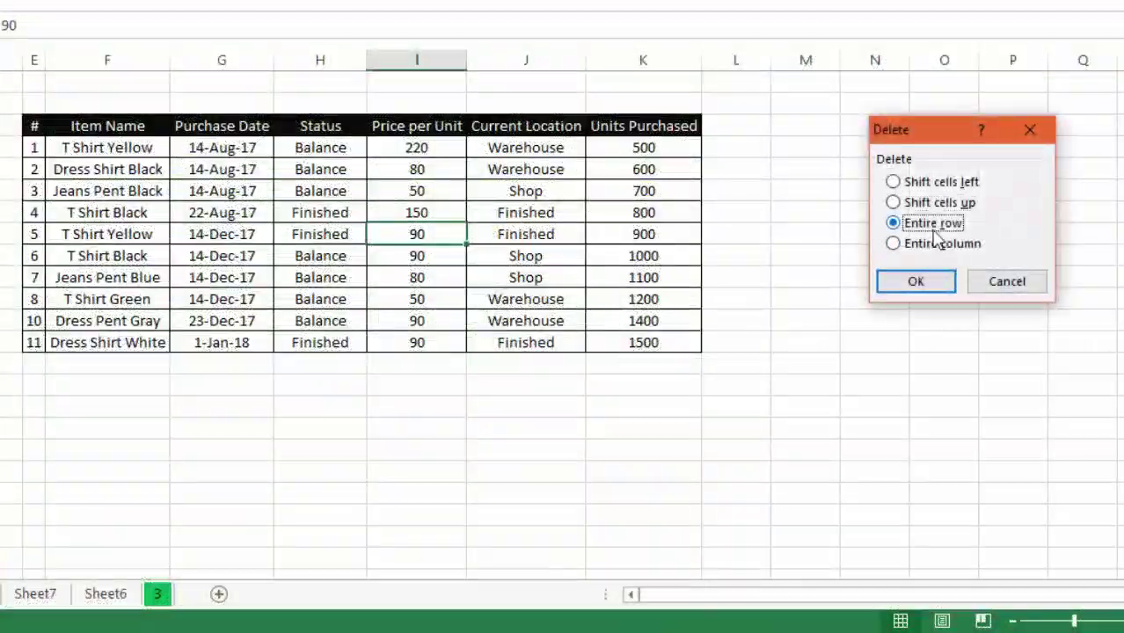
{"action": "left_click", "coordinate": [931, 287]}
{"action": "left_click_drag", "start_coordinate": [320, 191], "coordinate": [394, 273]}
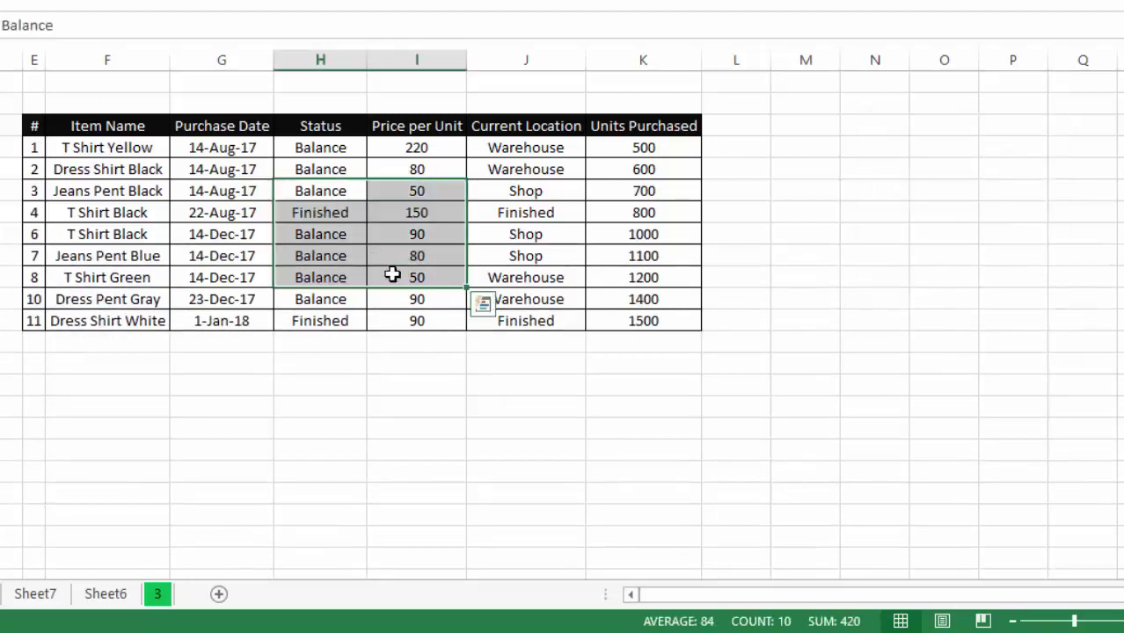
{"action": "key", "text": "ctrl+minus"}
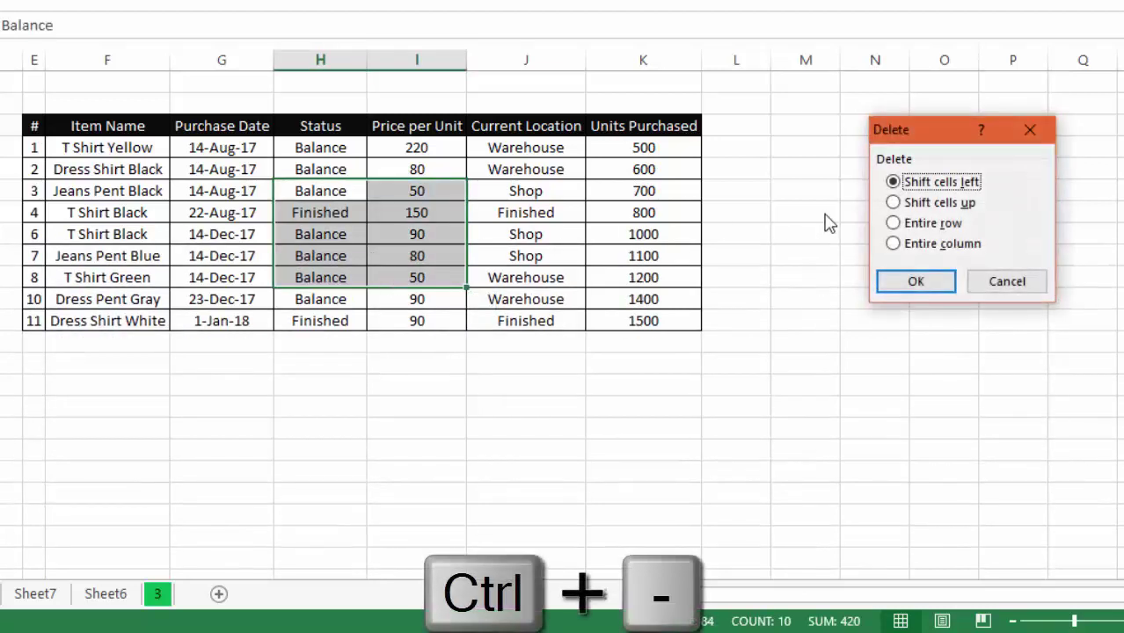
{"action": "left_click", "coordinate": [931, 287]}
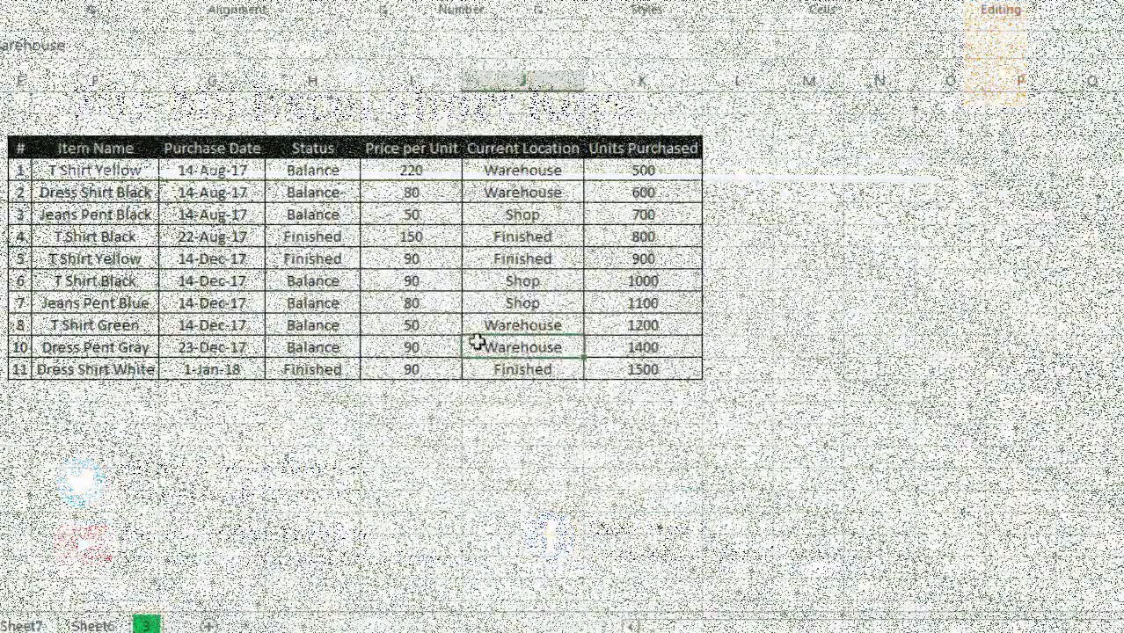
Insert a cell at item 10's Current Location, shifting cells down, and insert entire columns at the Status through Current Location cells of items 3 to 7
{"action": "key", "text": "ctrl+plus"}
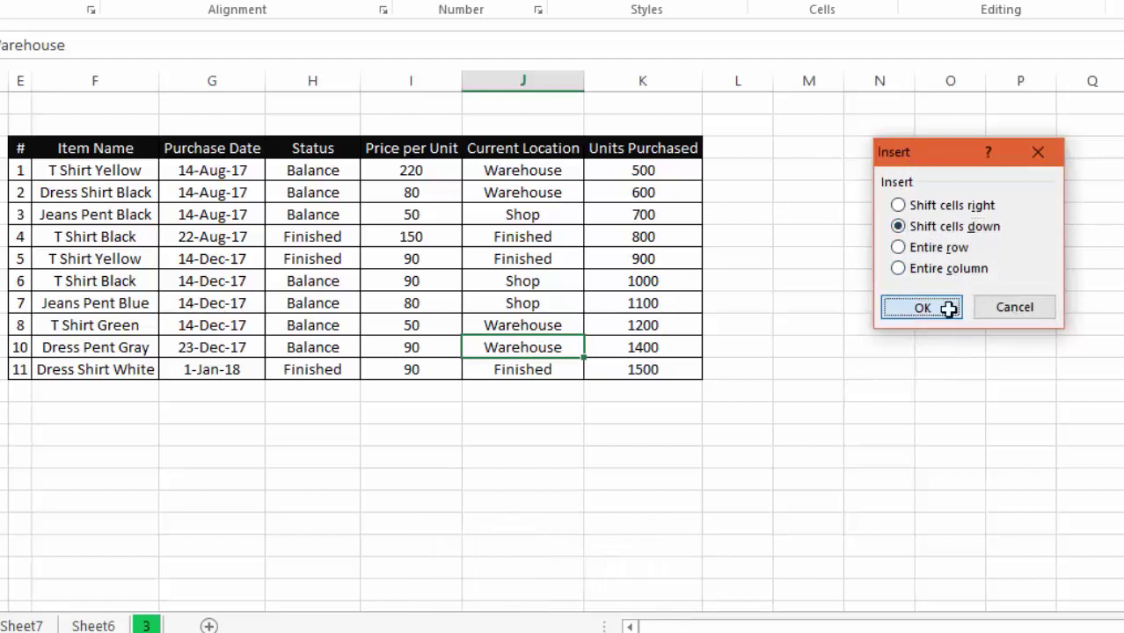
{"action": "left_click", "coordinate": [922, 308]}
{"action": "left_click_drag", "start_coordinate": [312, 215], "coordinate": [482, 309]}
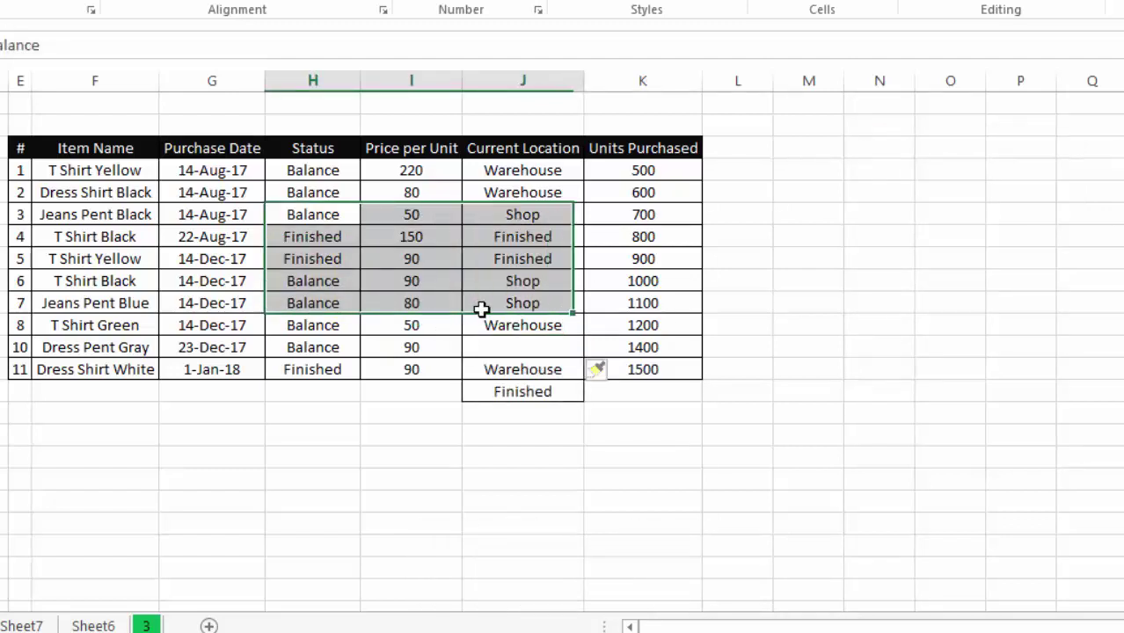
{"action": "key", "text": "ctrl+plus"}
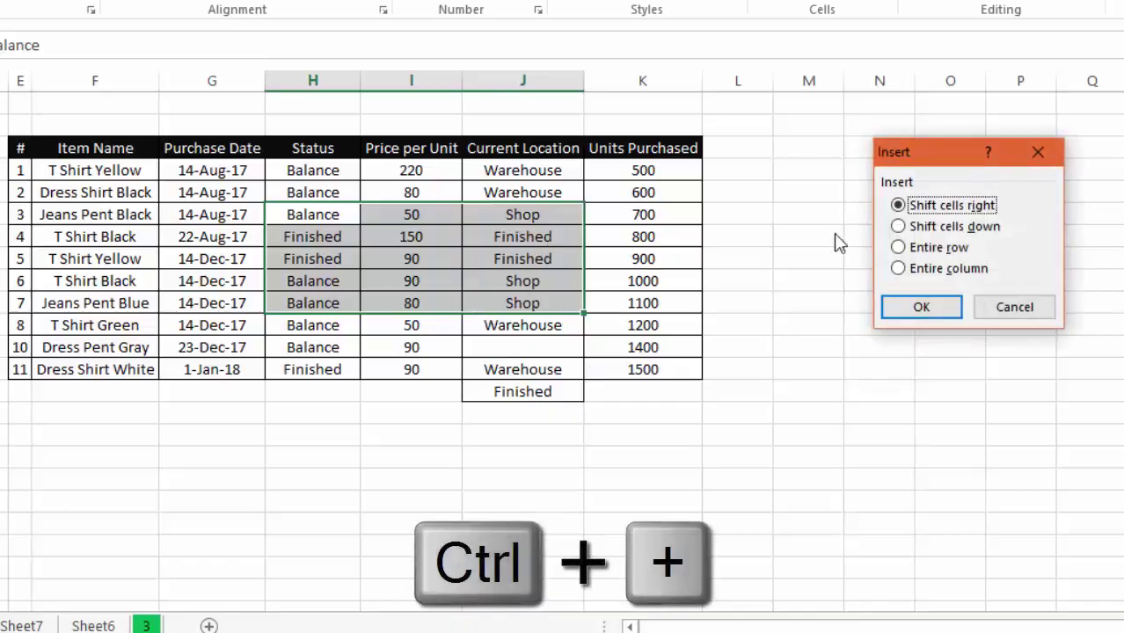
{"action": "left_click", "coordinate": [945, 271]}
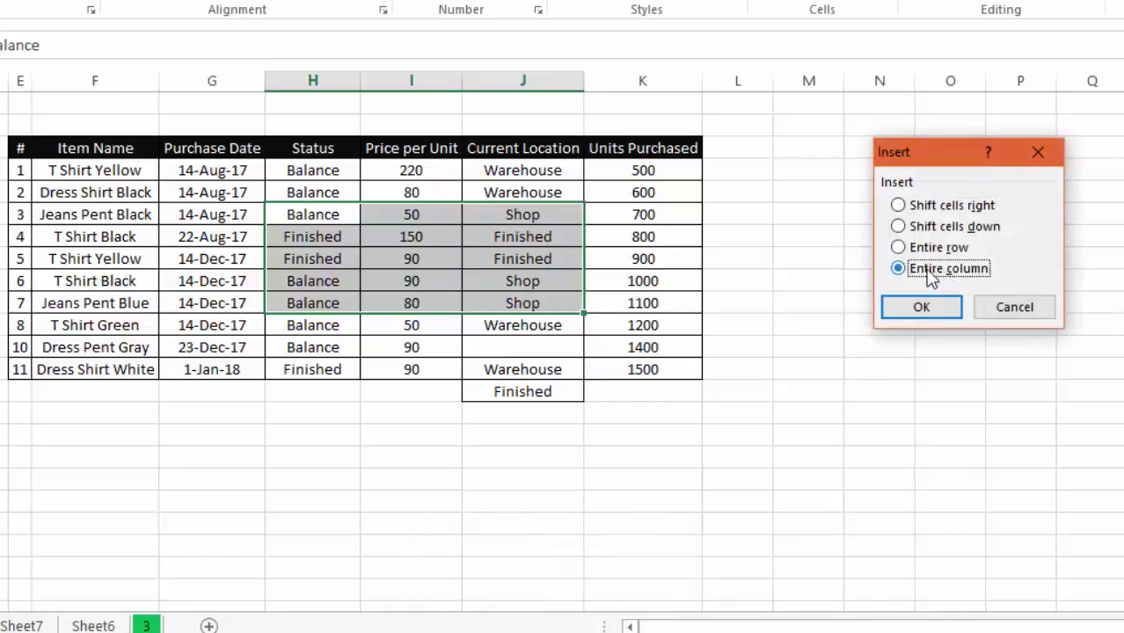
{"action": "left_click", "coordinate": [922, 308]}
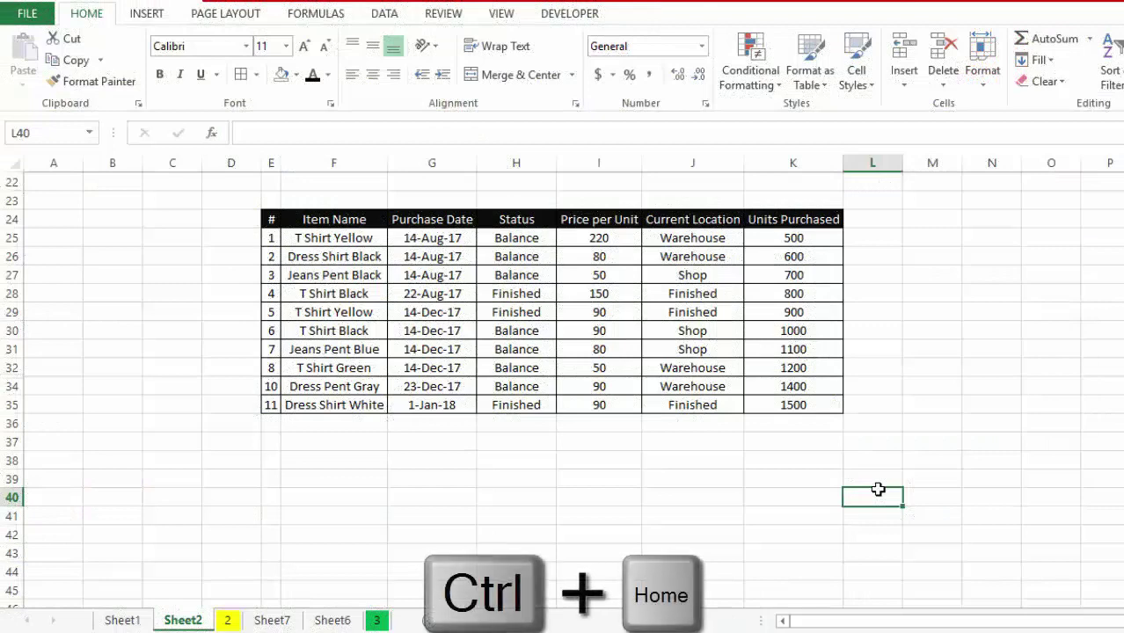
Return to the first cell of Sheet2 from cell L40, and again from cell M19
{"action": "key", "text": "ctrl+Home"}
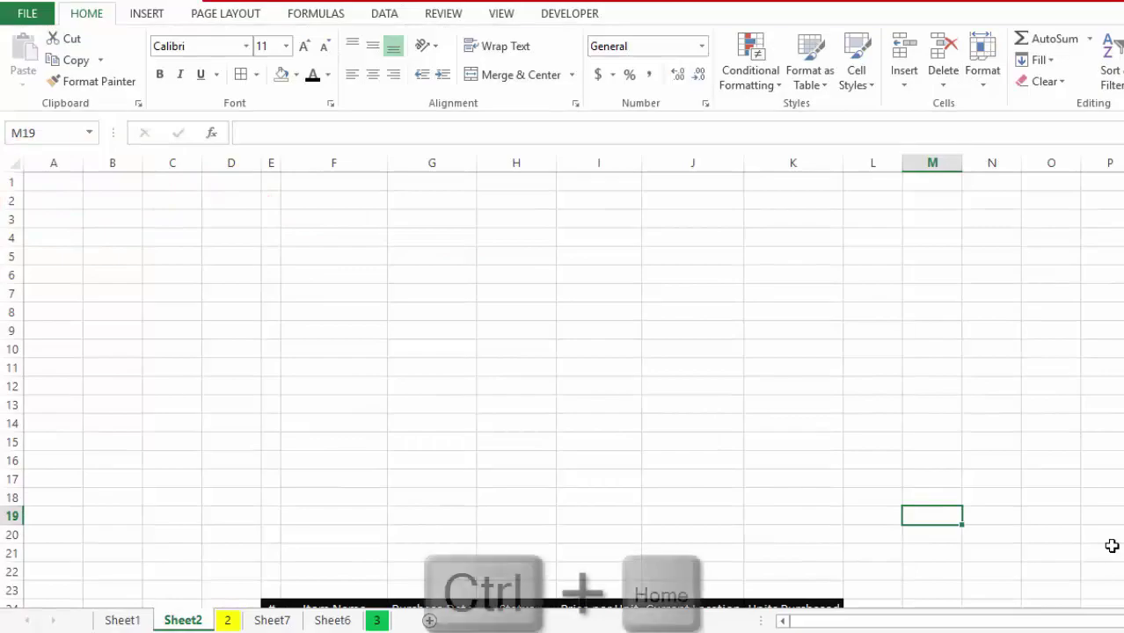
{"action": "key", "text": "ctrl+Home"}
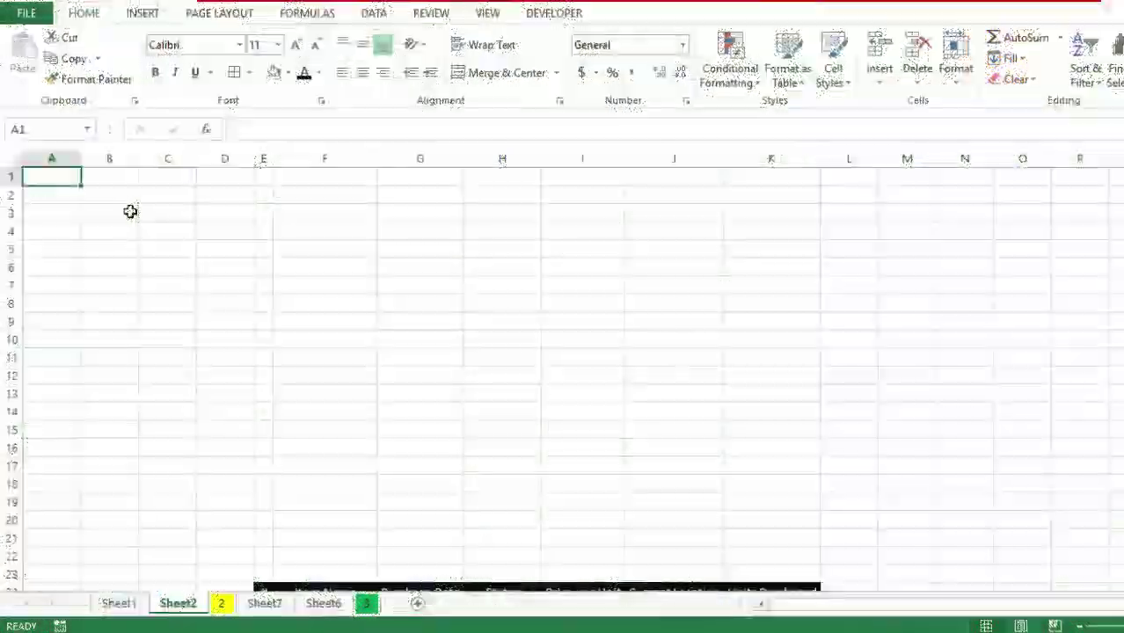
Go to the last used cell of Sheet2 from A1, and do so again from cell B15
{"action": "key", "text": "ctrl+End"}
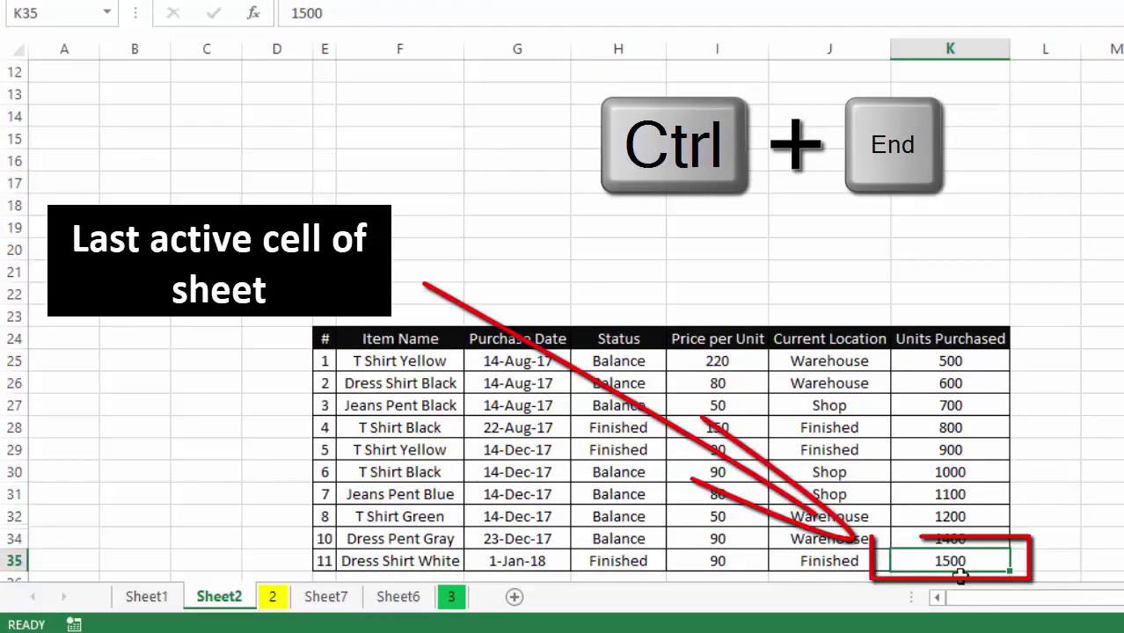
{"action": "left_click", "coordinate": [111, 133]}
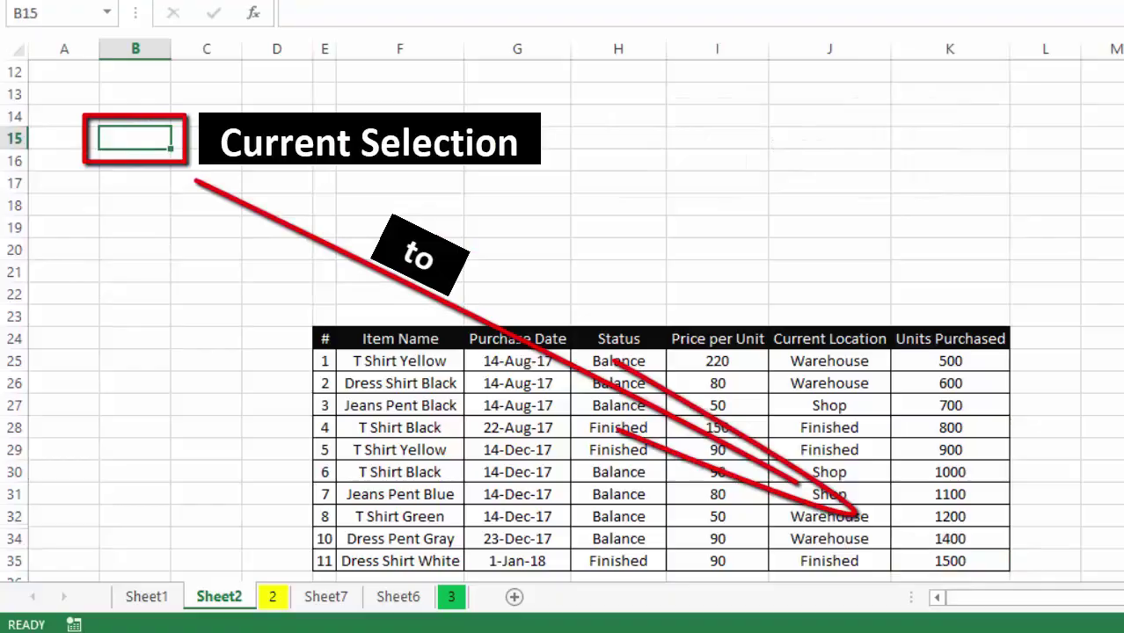
{"action": "key", "text": "ctrl+End"}
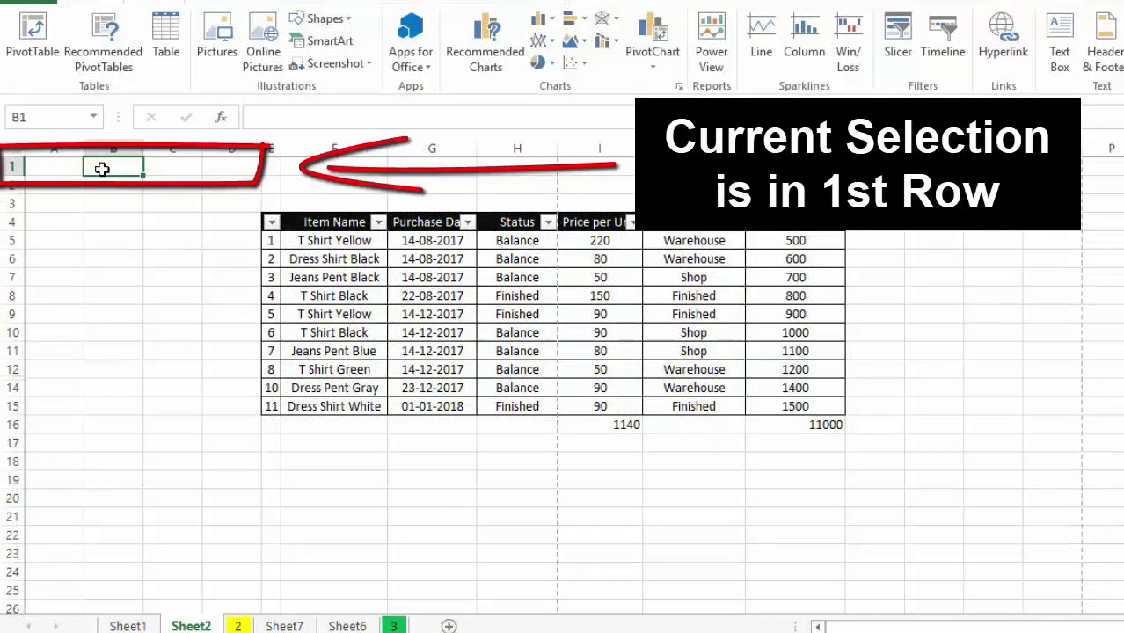
Move the active cell down two screens starting from B1, and up two screens starting from B103
{"action": "key", "text": "Page_Down"}
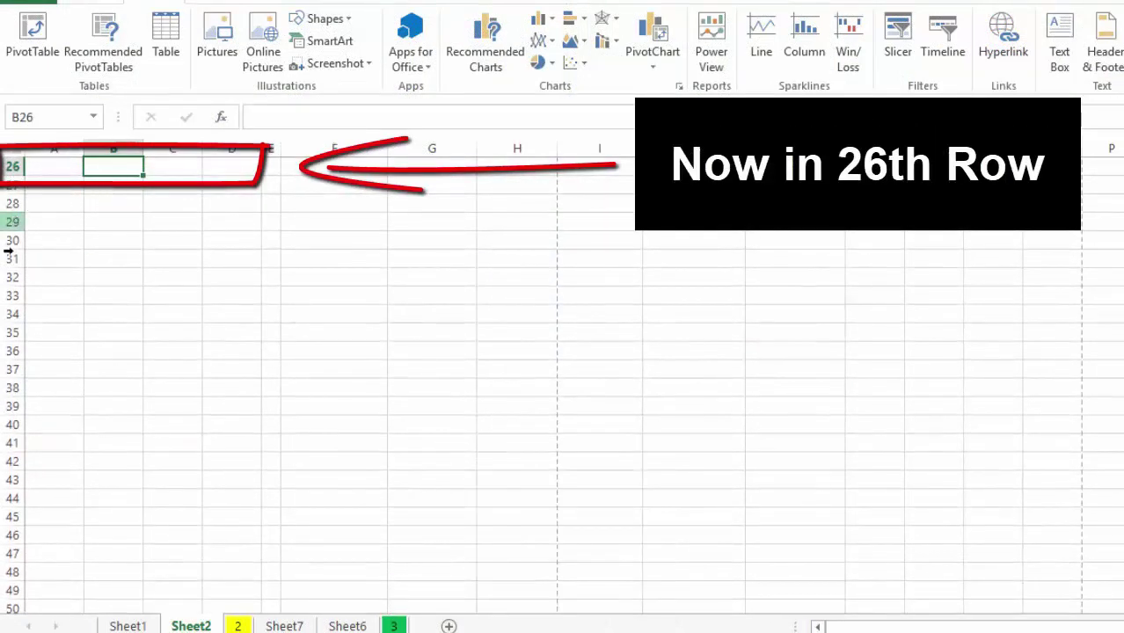
{"action": "key", "text": "Page_Down"}
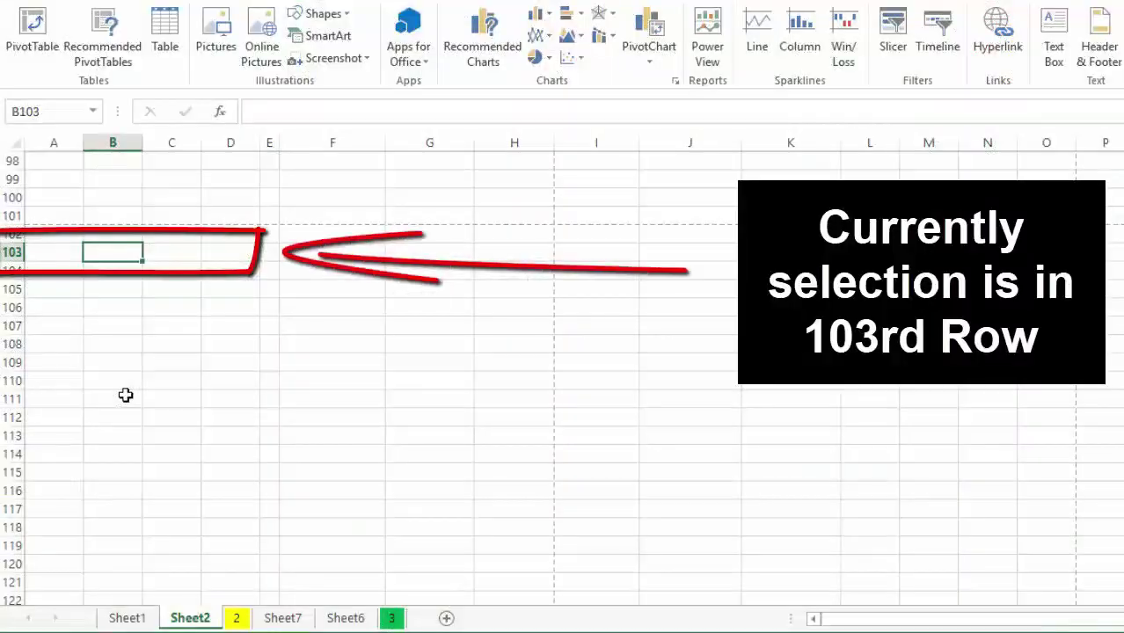
{"action": "key", "text": "Page_Up"}
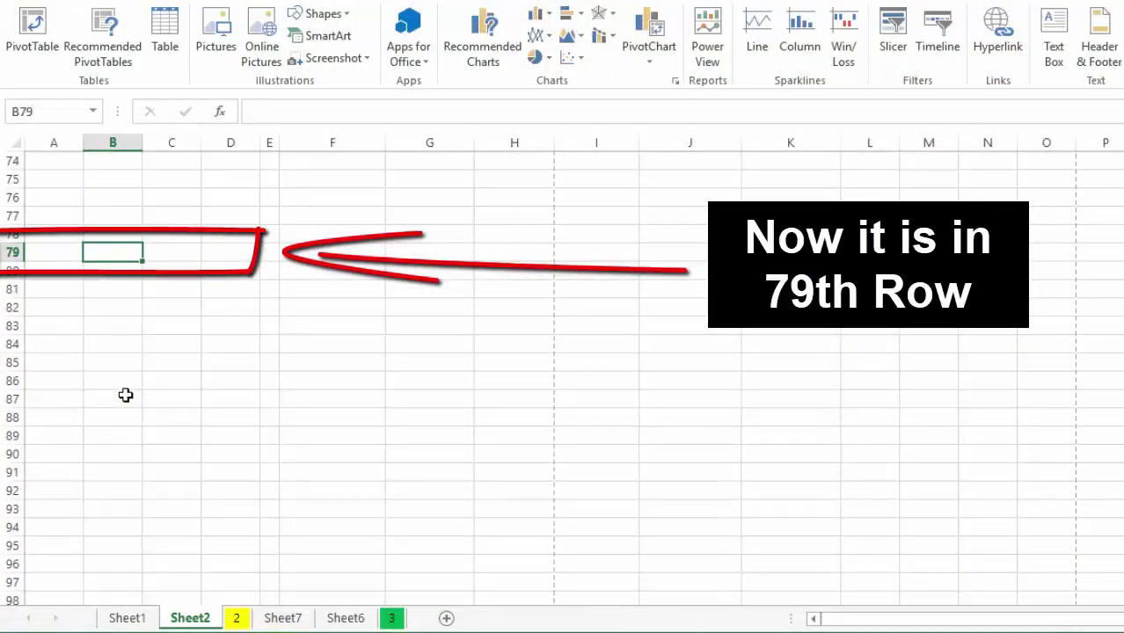
{"action": "key", "text": "Page_Up"}
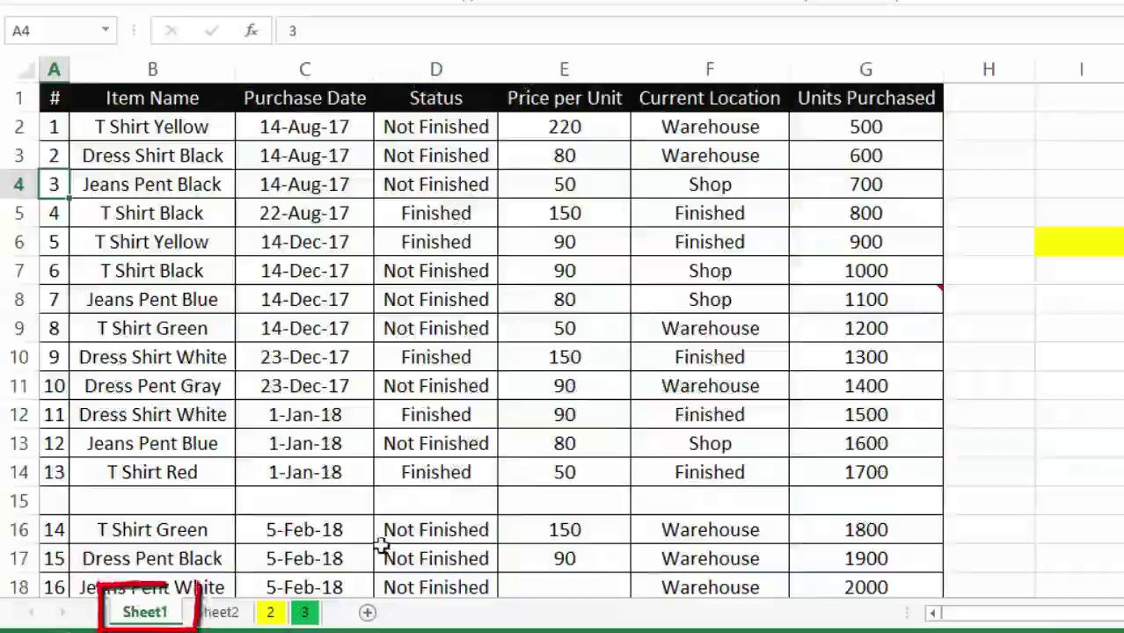
Select cell B9 on Sheet1, step forward two worksheets from there, and step back two worksheets from sheet 3
{"action": "left_click", "coordinate": [108, 324]}
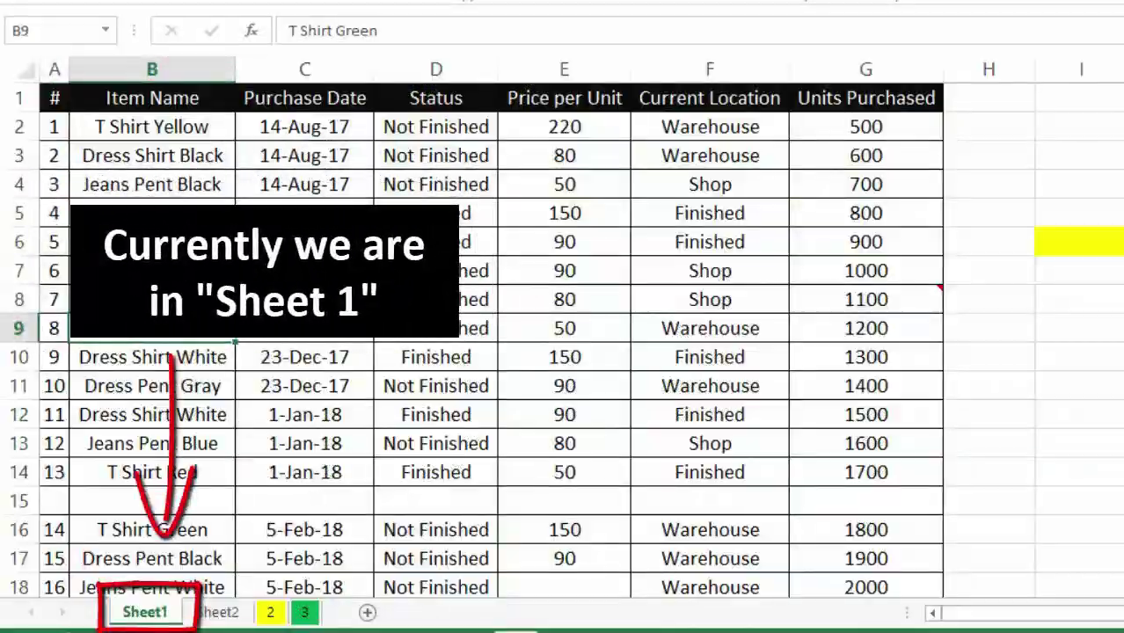
{"action": "key", "text": "ctrl+Page_Down"}
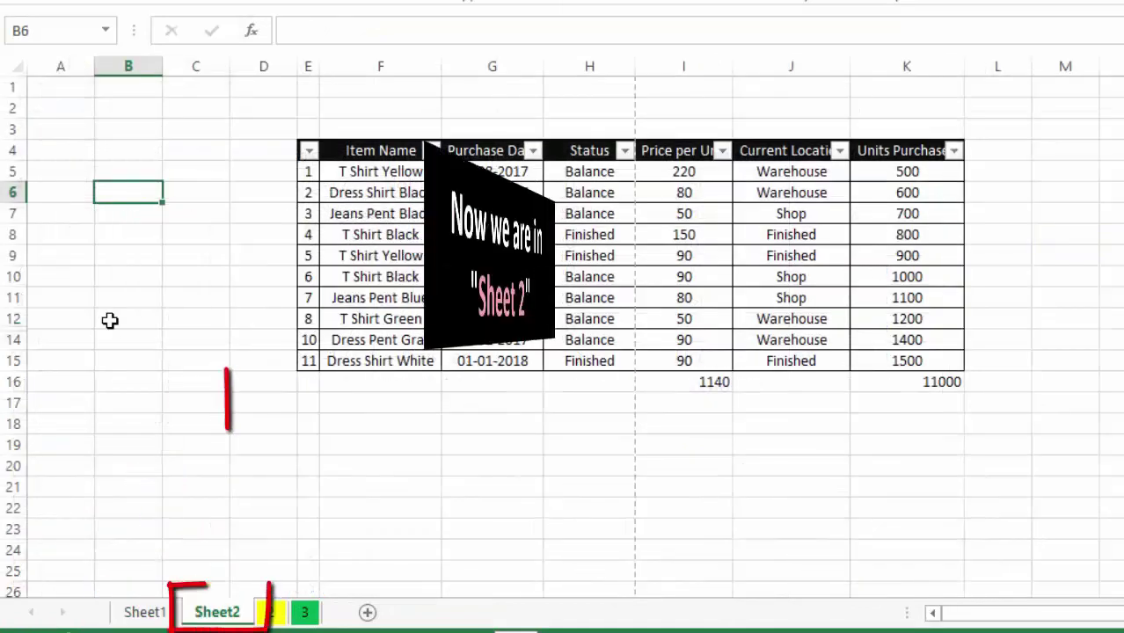
{"action": "key", "text": "ctrl+Page_Down"}
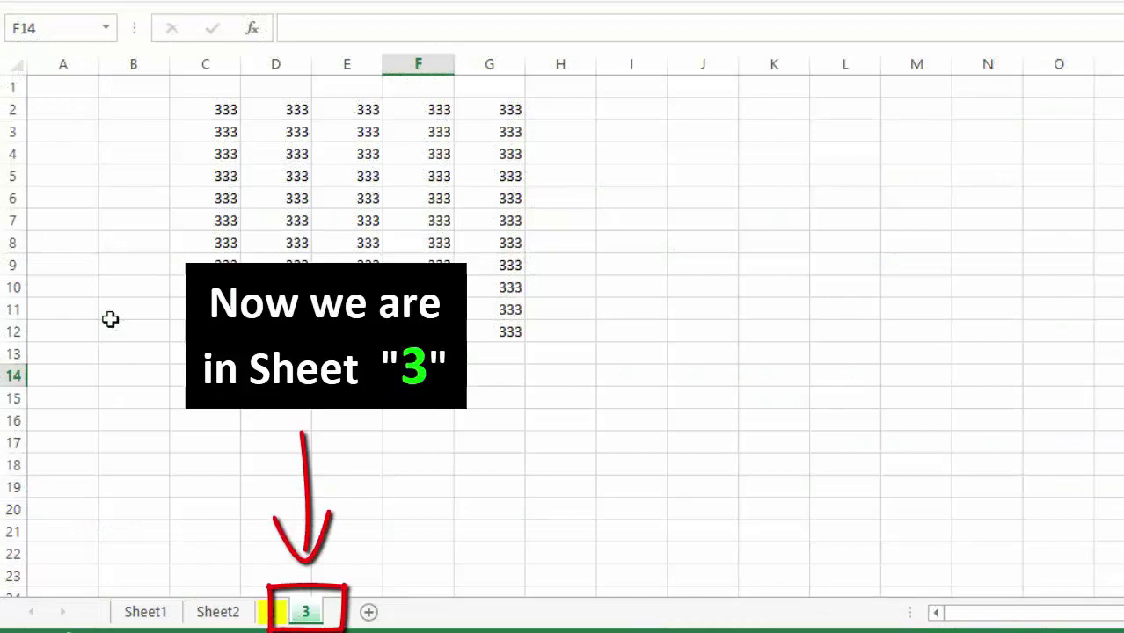
{"action": "key", "text": "ctrl+Page_Up"}
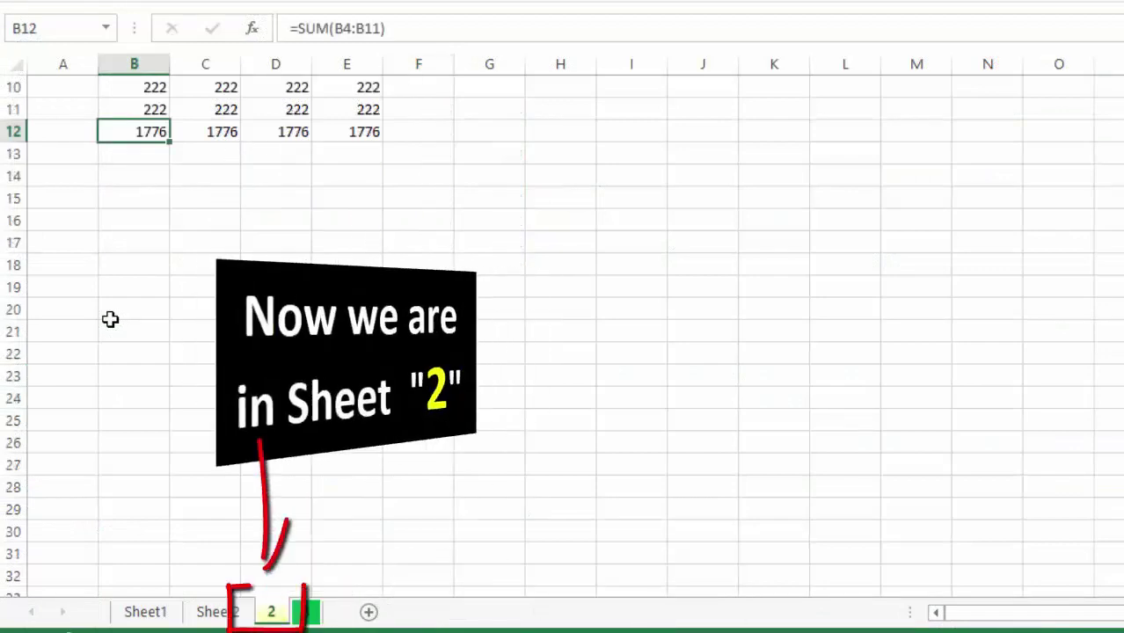
{"action": "key", "text": "ctrl+Page_Up"}
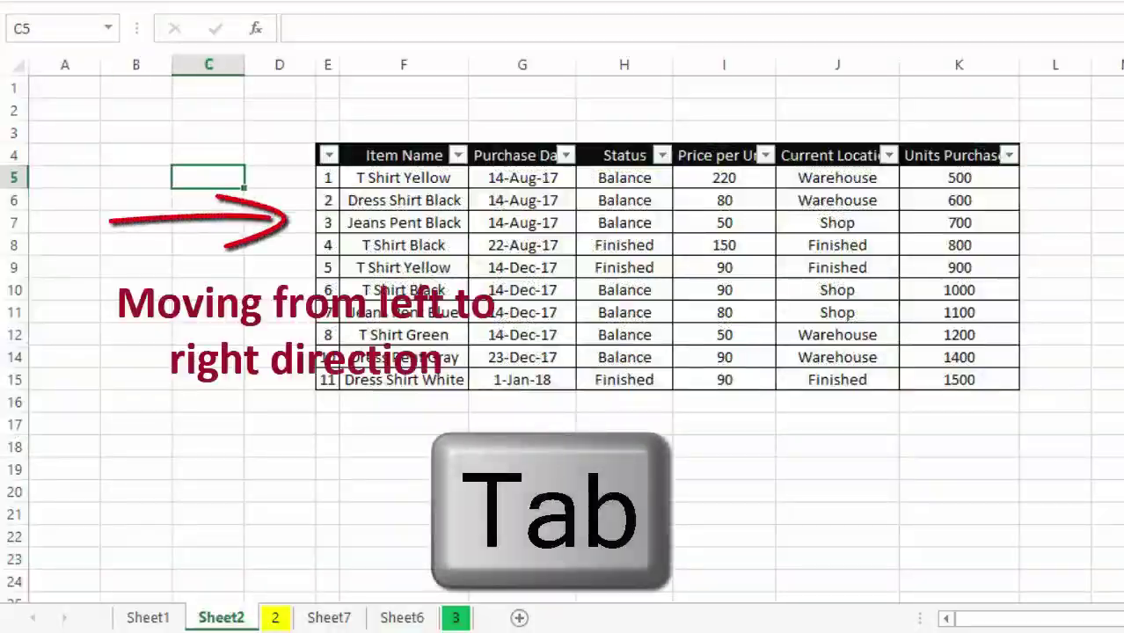
Move the active cell along row 5 from C5 to E5, one cell at a time
{"action": "key", "text": "Tab"}
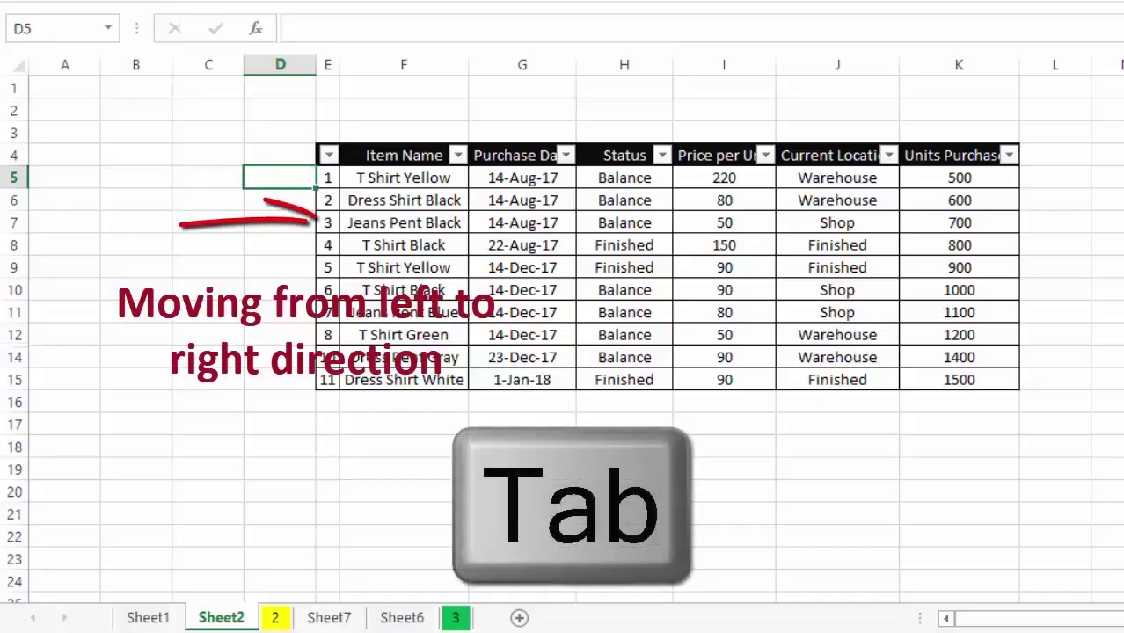
{"action": "key", "text": "Tab"}
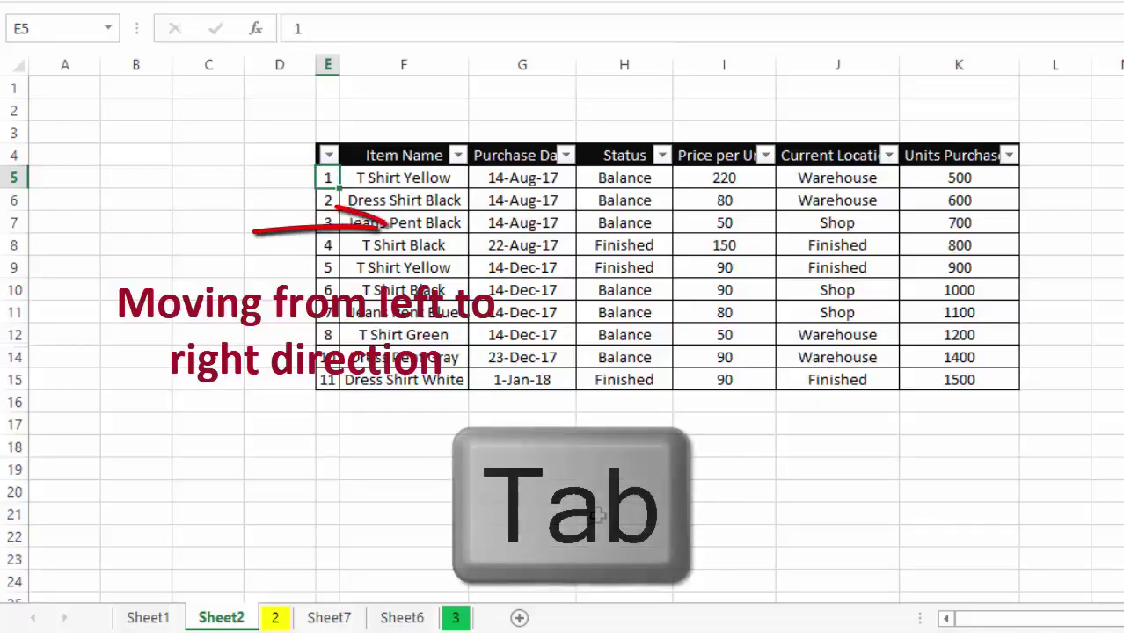